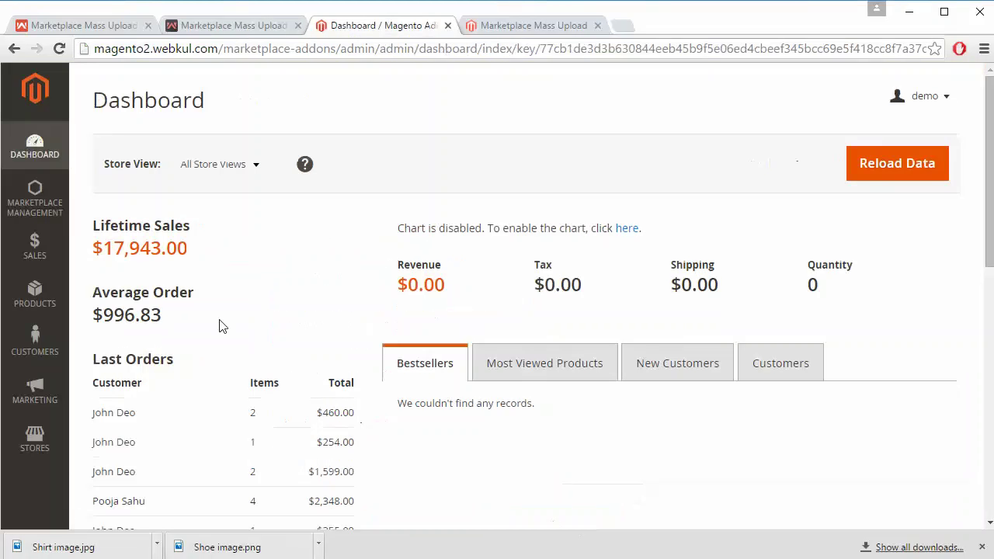
# Open the Upload Mass Upload Profile page from Marketplace Management in the admin panel
pyautogui.click(47, 204)
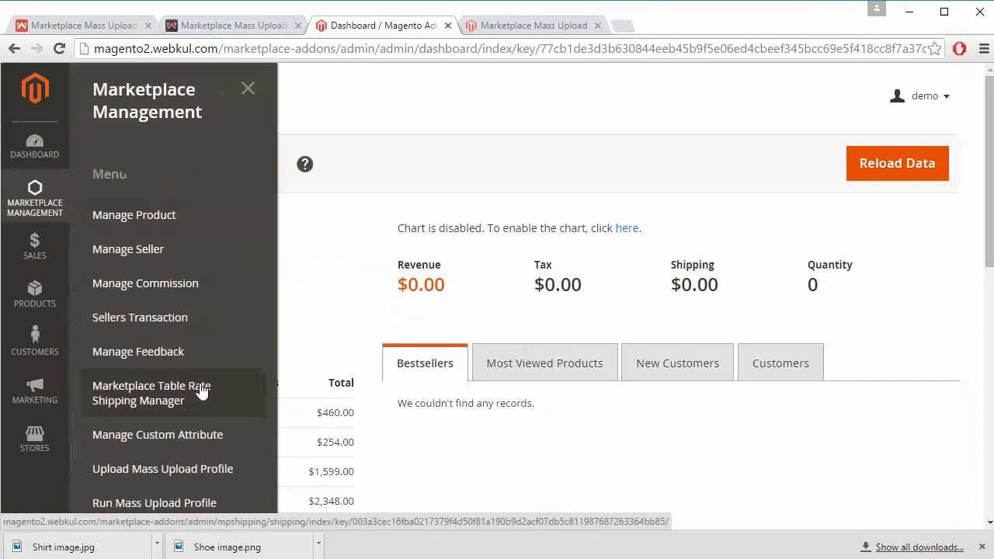
pyautogui.click(186, 469)
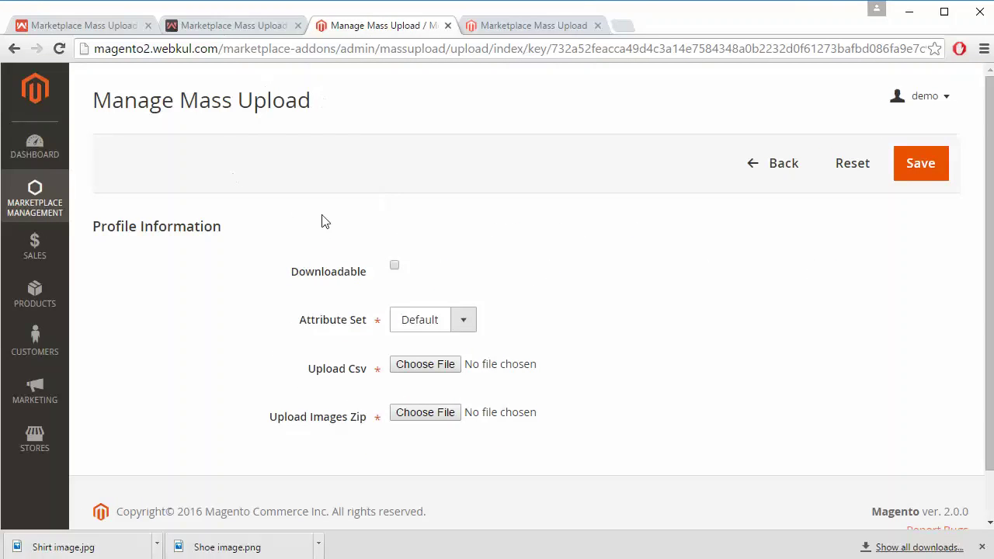
pyautogui.scroll(-1, 241, 327)
pyautogui.scroll(1, 242, 327)
# Examine the extra field revealed by the Downloadable option, the available attribute sets and the file upload fields of the profile form
pyautogui.click(394, 267)
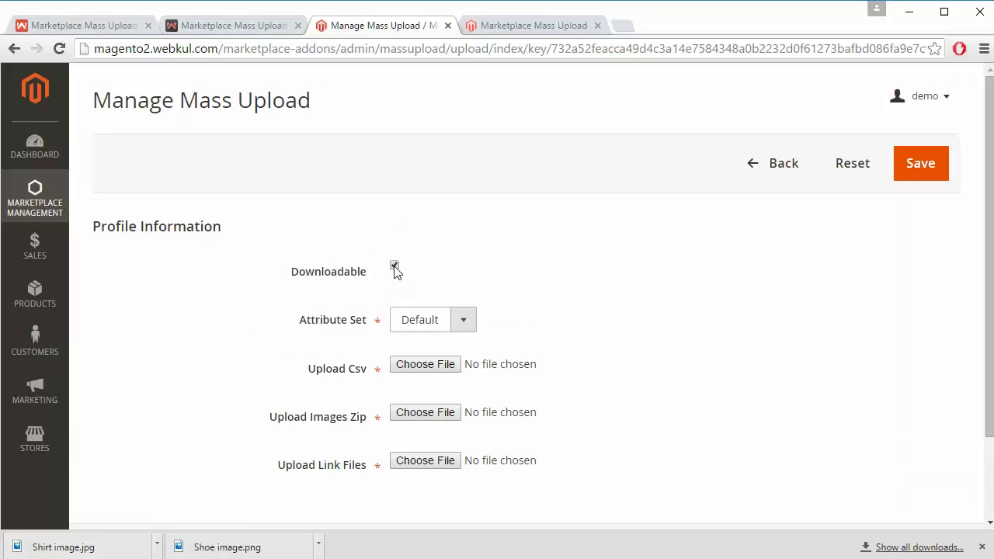
pyautogui.click(395, 267)
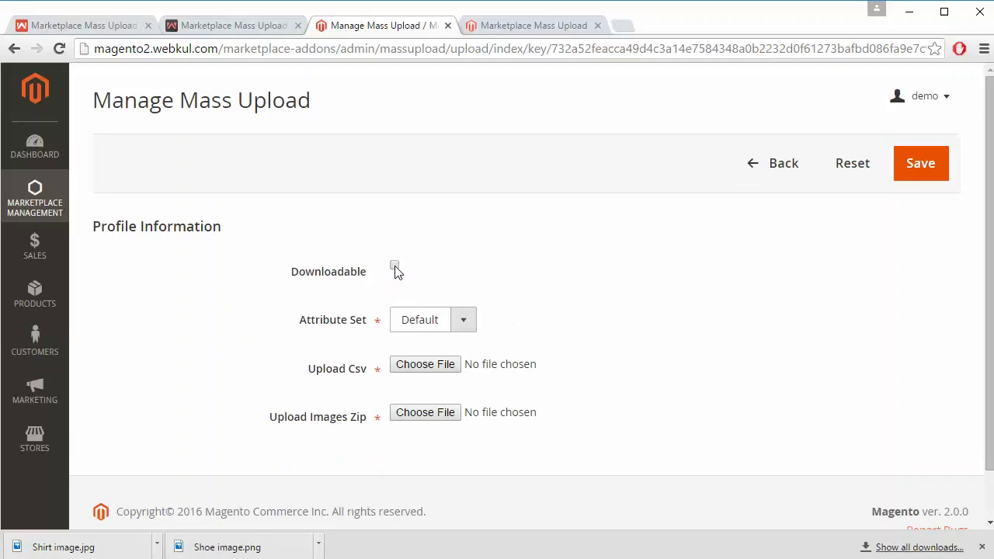
pyautogui.scroll(-1, 489, 272)
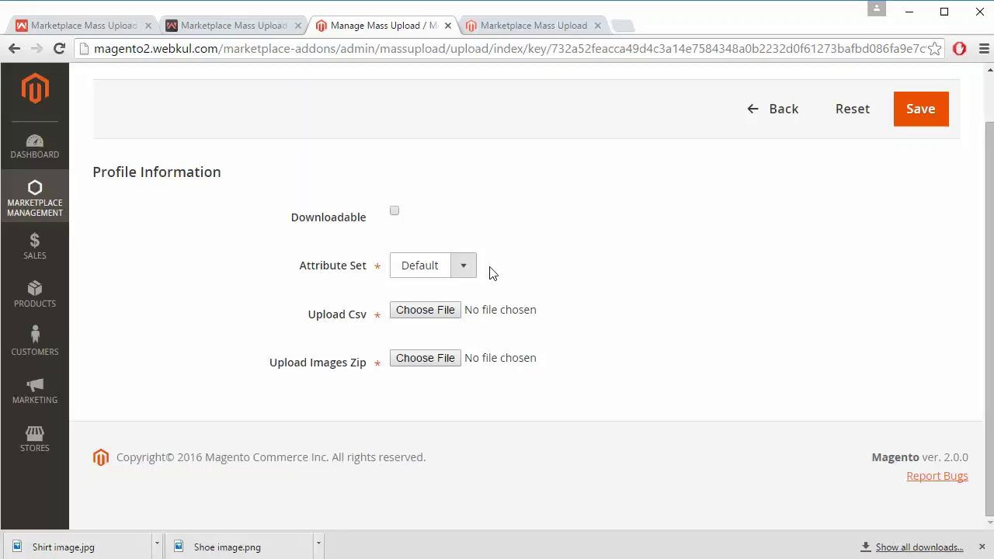
pyautogui.click(464, 270)
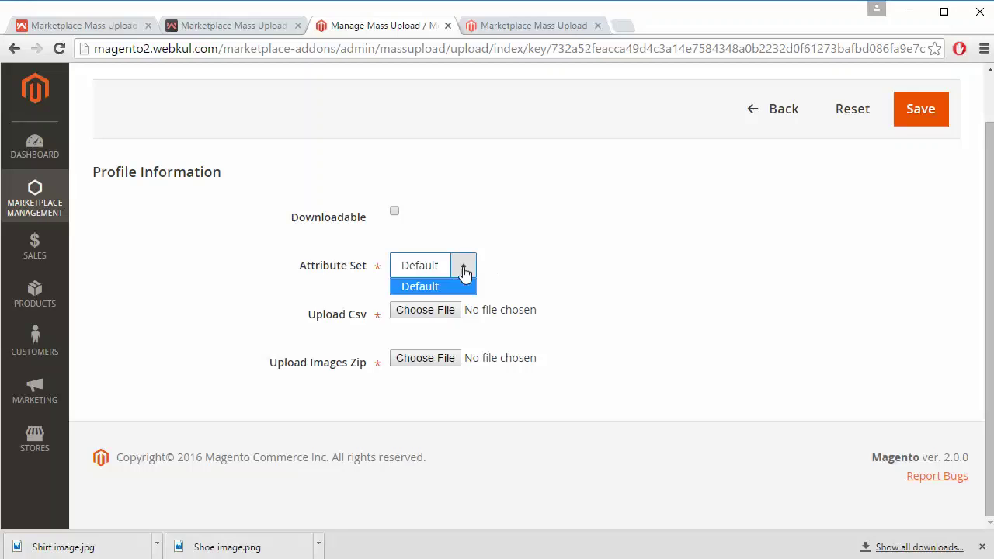
pyautogui.click(464, 271)
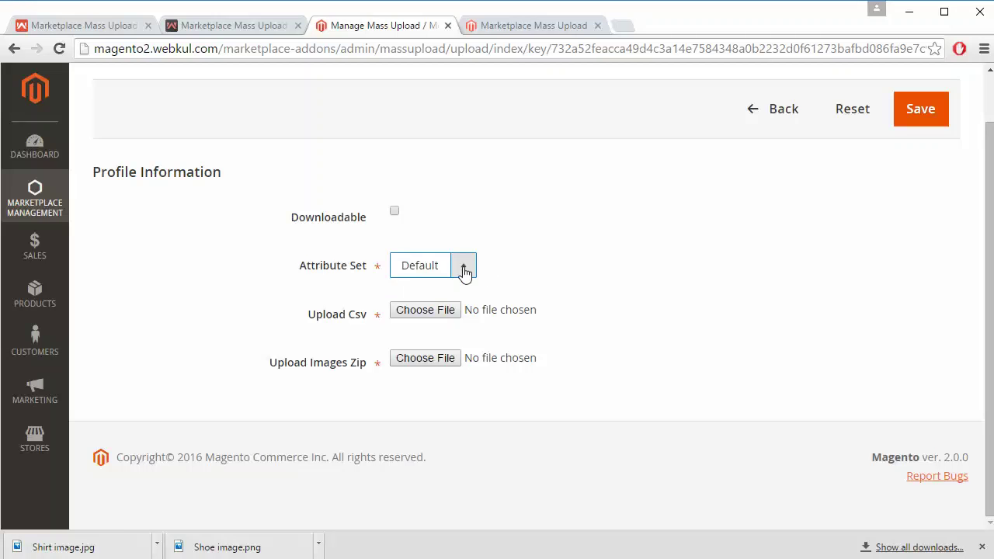
pyautogui.click(464, 271)
pyautogui.click(464, 270)
pyautogui.scroll(1, 306, 355)
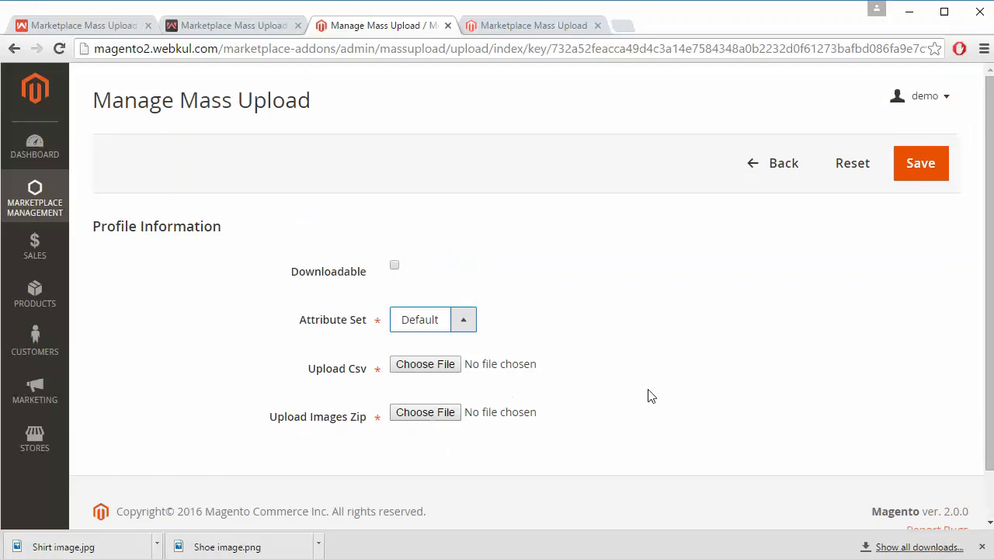
pyautogui.scroll(-1, 649, 395)
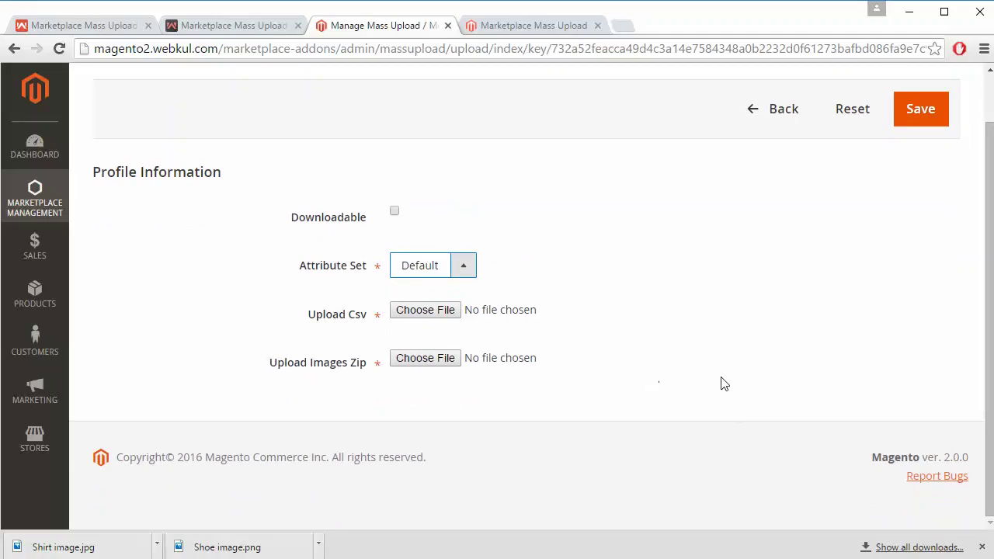
pyautogui.click(927, 110)
pyautogui.scroll(1, 717, 334)
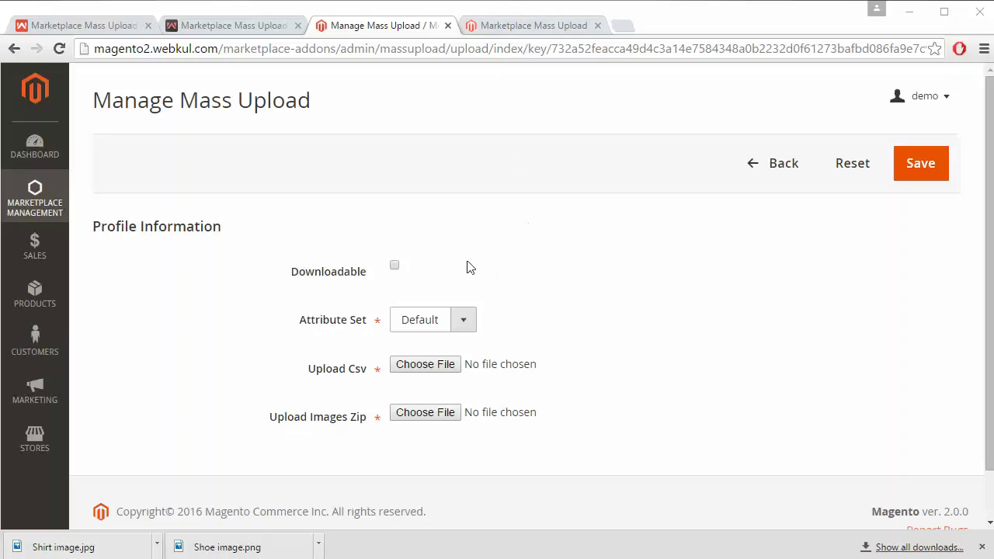
# Switch to the seller storefront and review the Marketplace Dashboard's income and latest orders
pyautogui.click(540, 27)
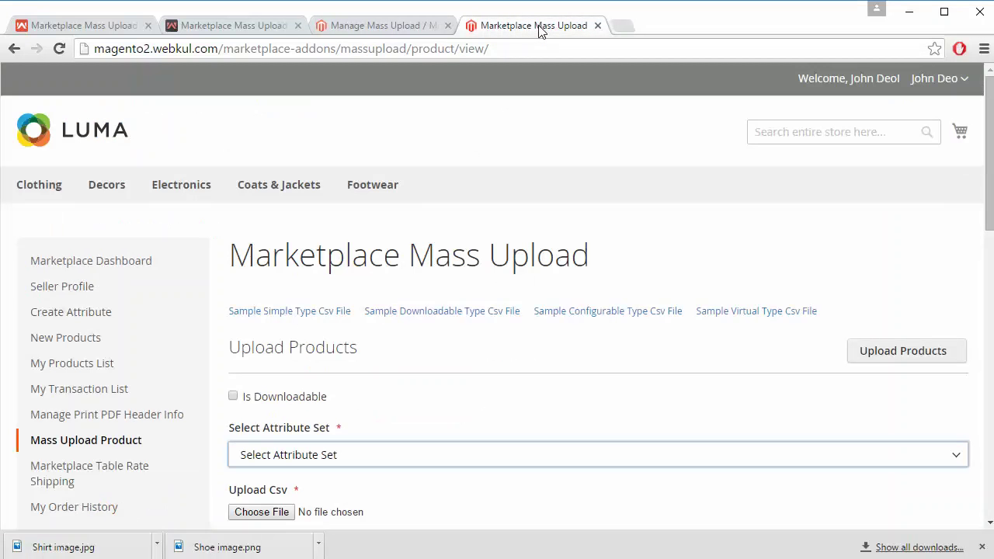
pyautogui.click(107, 264)
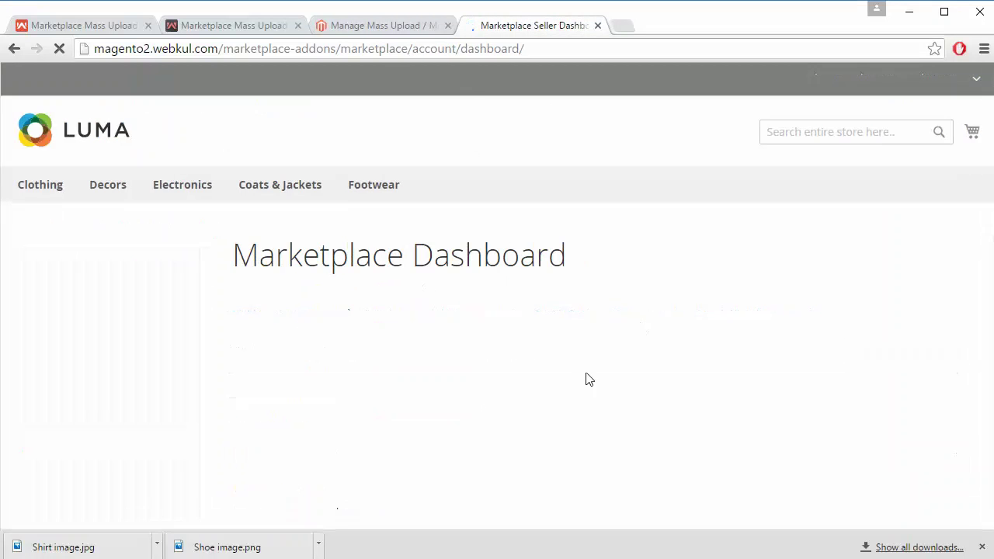
pyautogui.scroll(-2, 484, 376)
pyautogui.scroll(2, 485, 376)
pyautogui.scroll(-3, 485, 376)
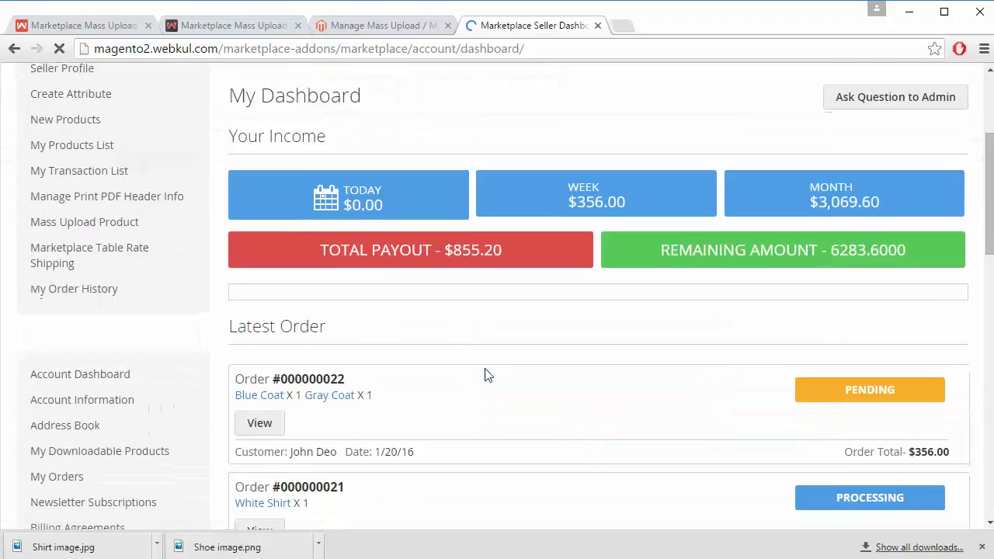
# Return to the seller's Mass Upload Product page and review its sample file links, upload fields and Run Profile section
pyautogui.scroll(2, 484, 376)
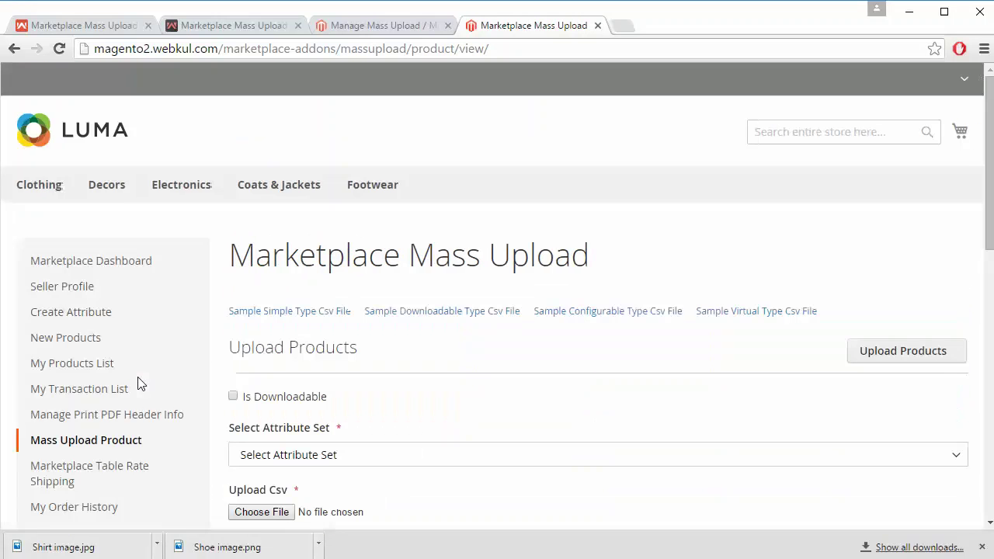
pyautogui.scroll(-2, 628, 431)
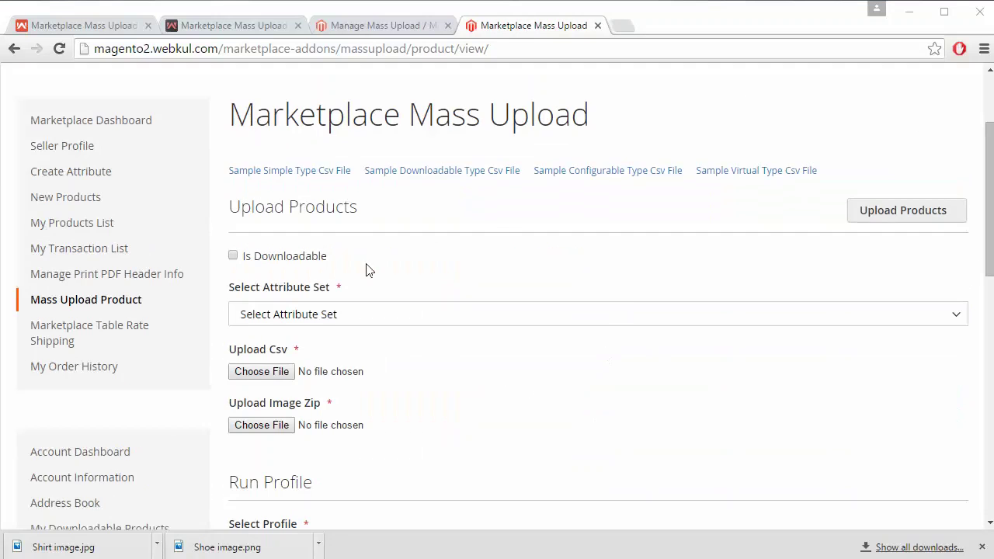
pyautogui.scroll(2, 481, 210)
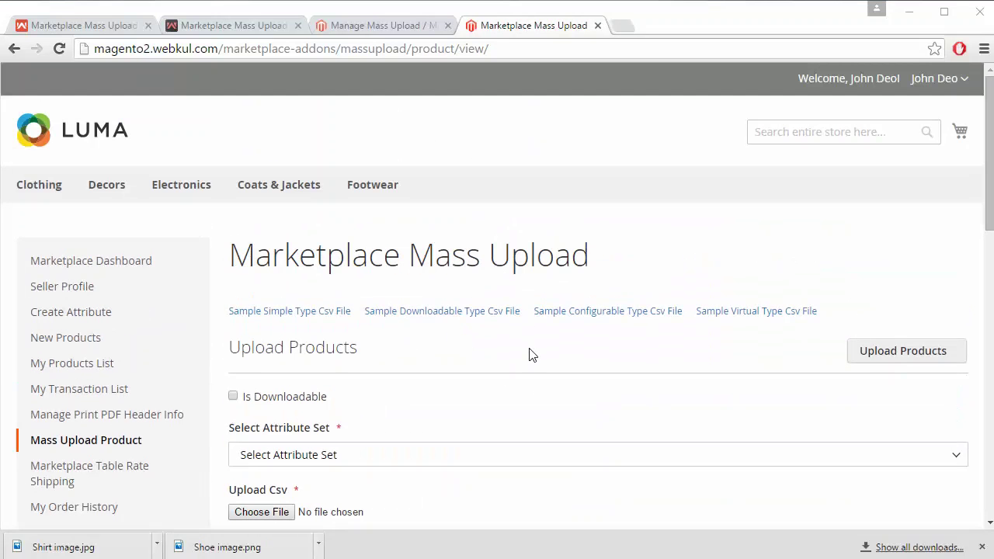
pyautogui.scroll(-3, 530, 354)
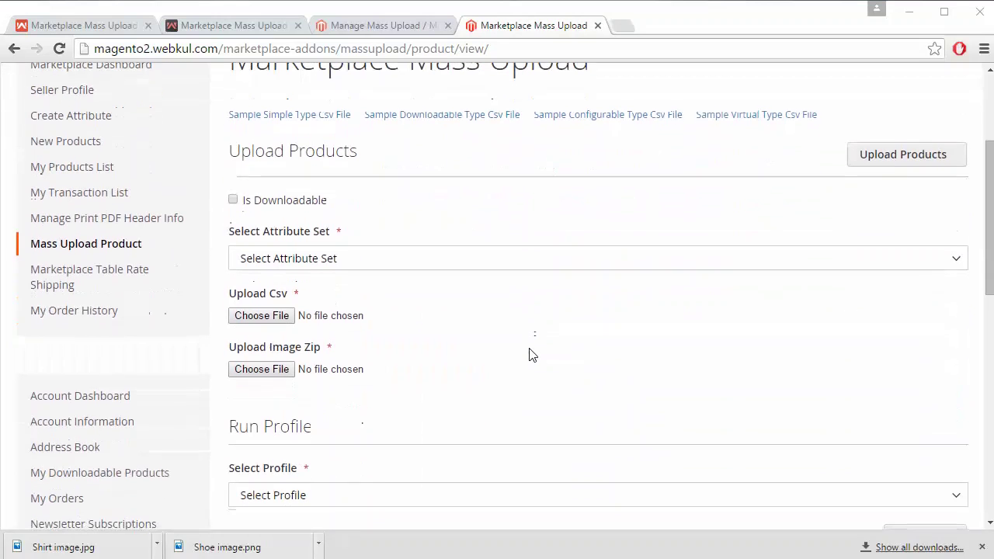
# Examine how Is Downloadable changes the Upload Products form and which attribute sets are offered
pyautogui.click(233, 200)
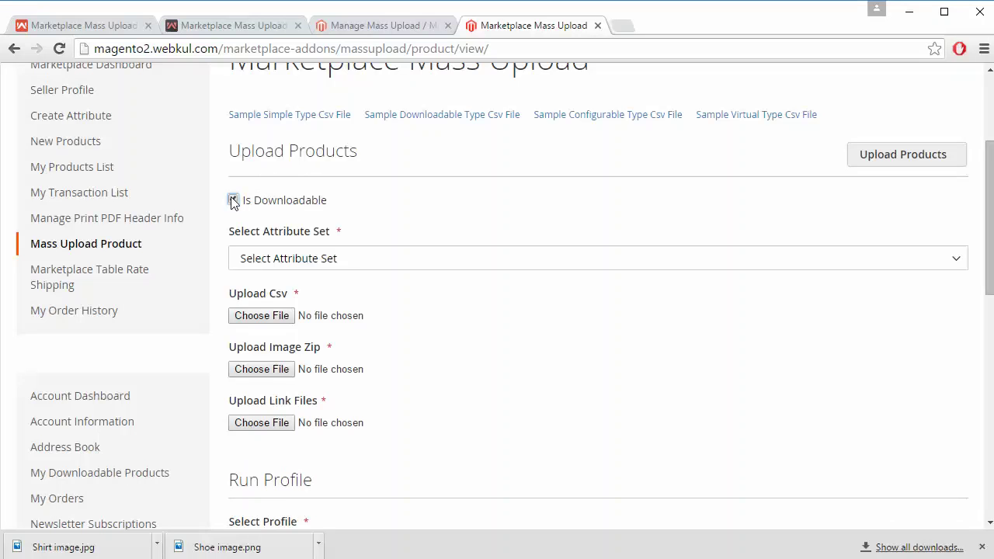
pyautogui.click(233, 200)
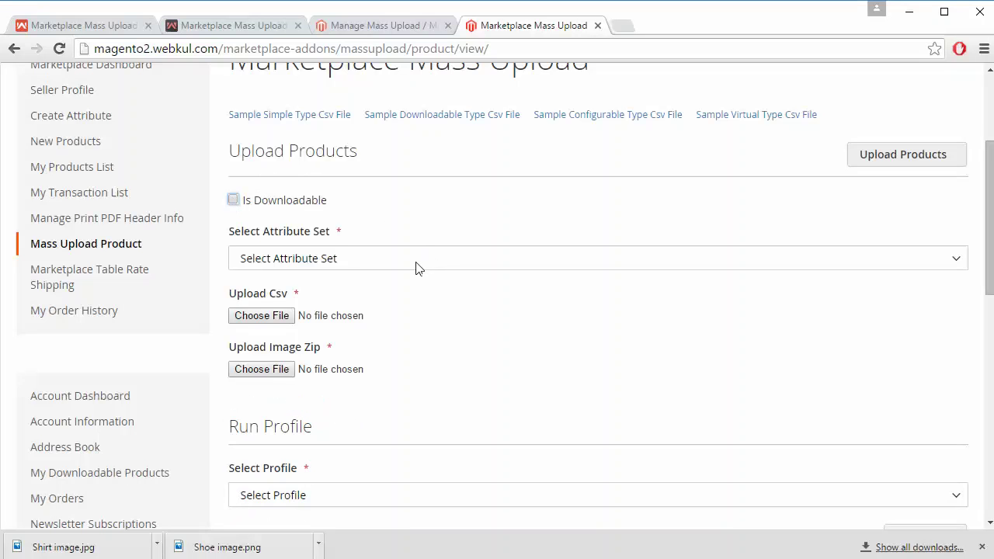
pyautogui.scroll(-1, 416, 266)
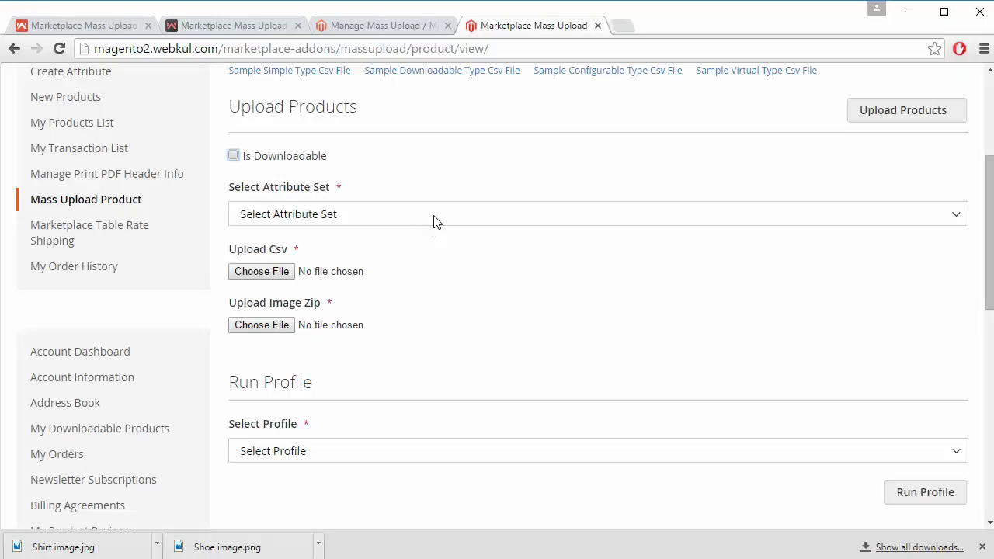
pyautogui.click(435, 222)
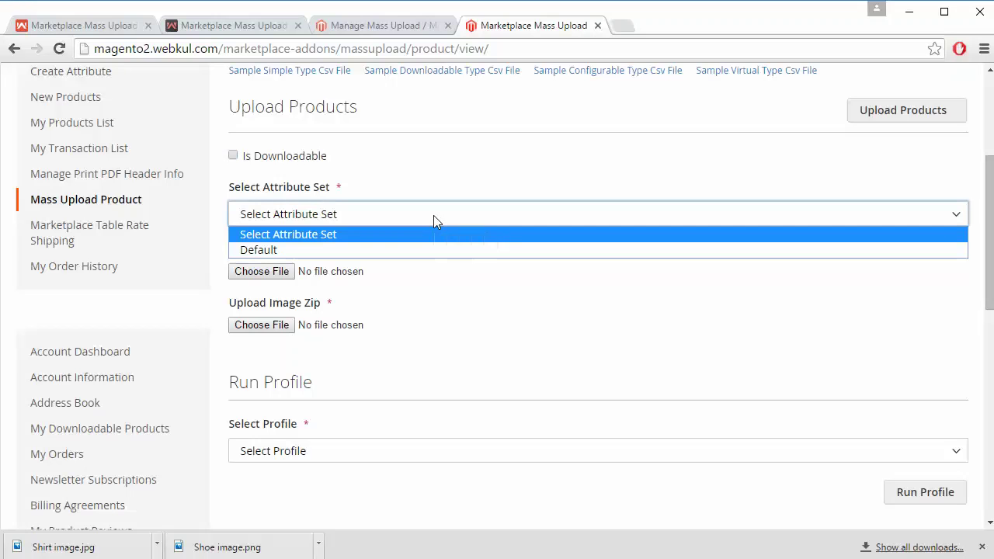
pyautogui.click(434, 215)
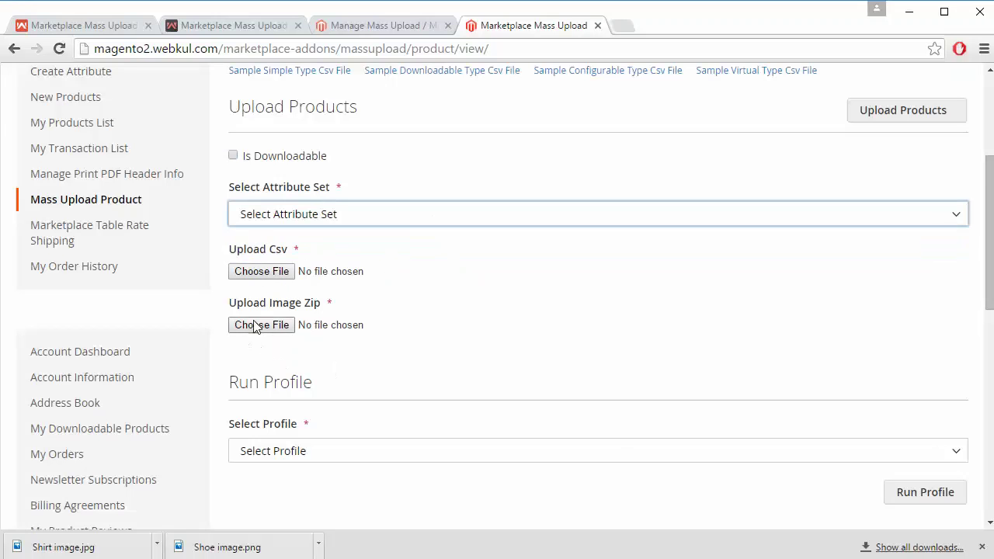
pyautogui.scroll(2, 382, 322)
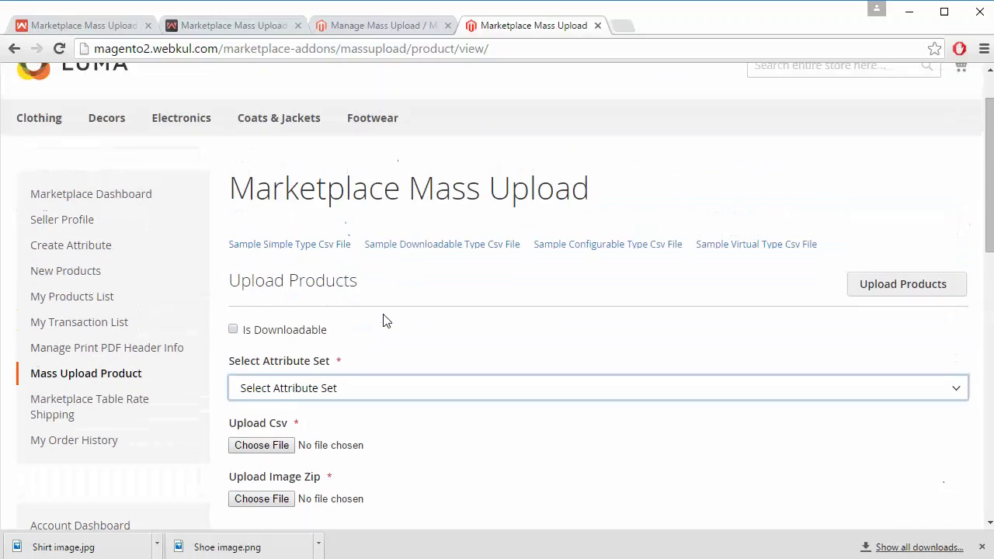
pyautogui.scroll(-2, 388, 291)
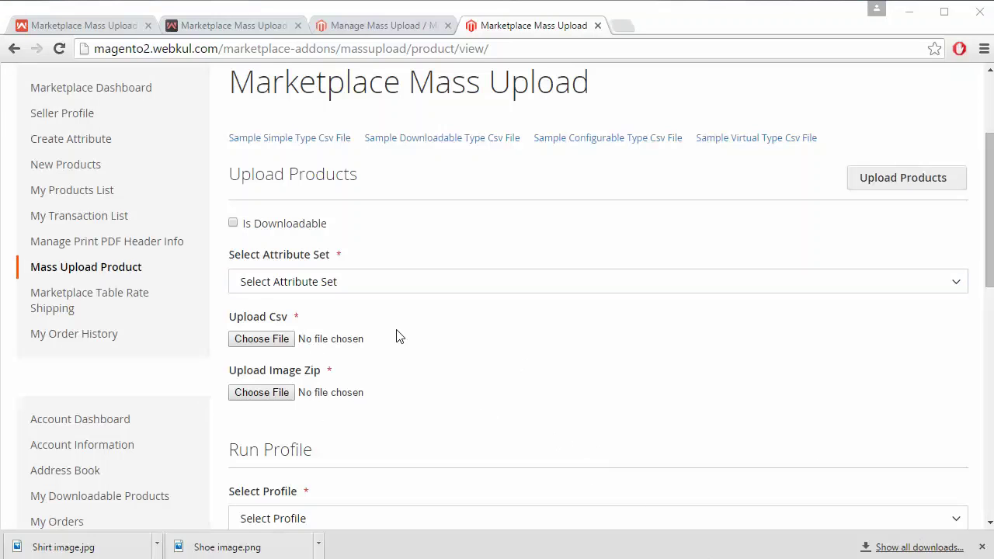
# Open the sample simple type CSV in OpenOffice Calc and enter categories Footwear in A2 and Clothing in A3, checking them against the store
pyautogui.scroll(1, 396, 336)
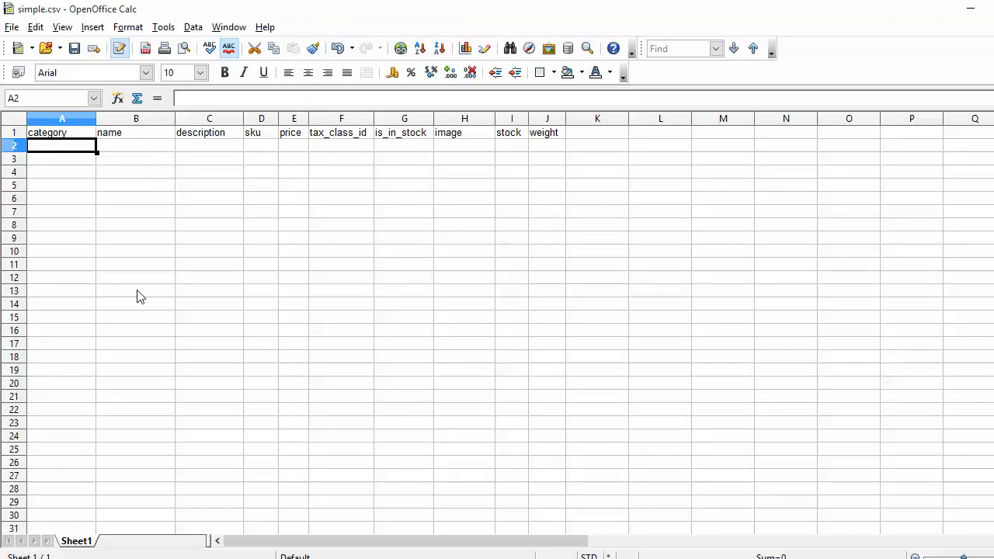
pyautogui.write('Footwear')
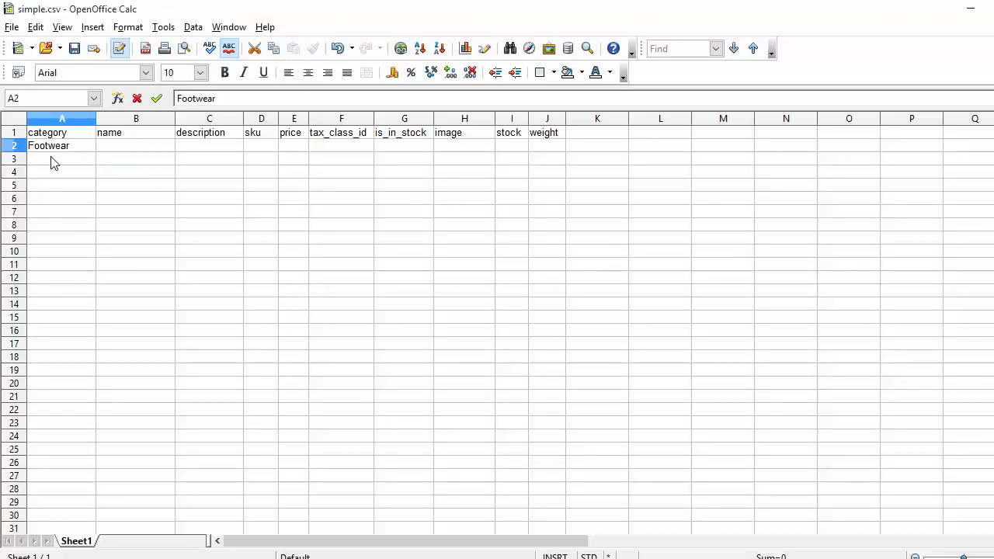
pyautogui.click(50, 161)
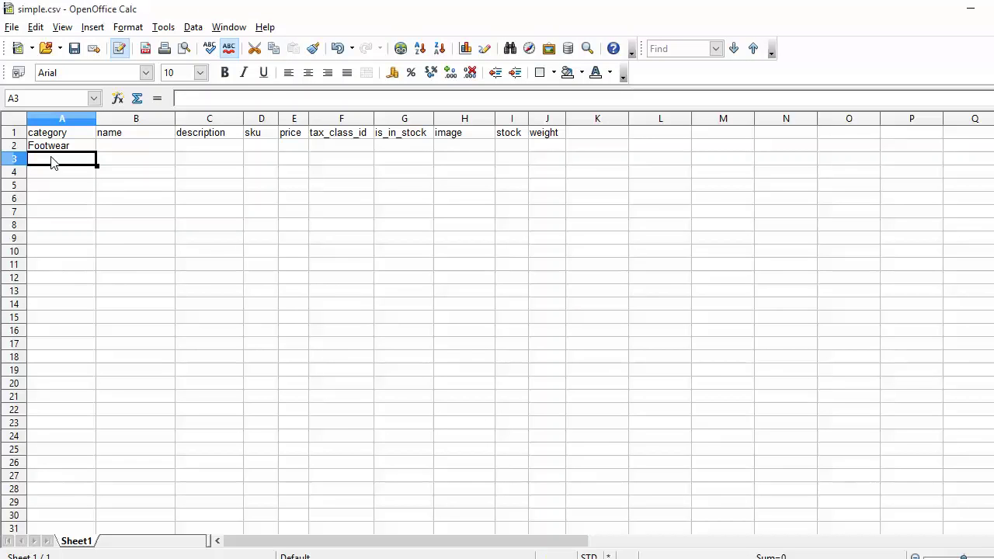
pyautogui.write('Clothing')
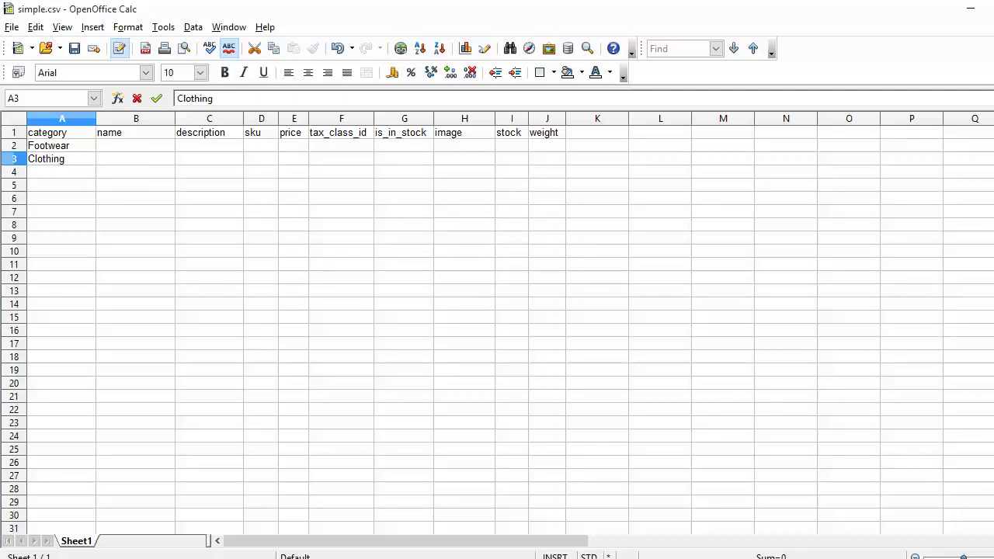
pyautogui.hotkey('alt', 'Tab')
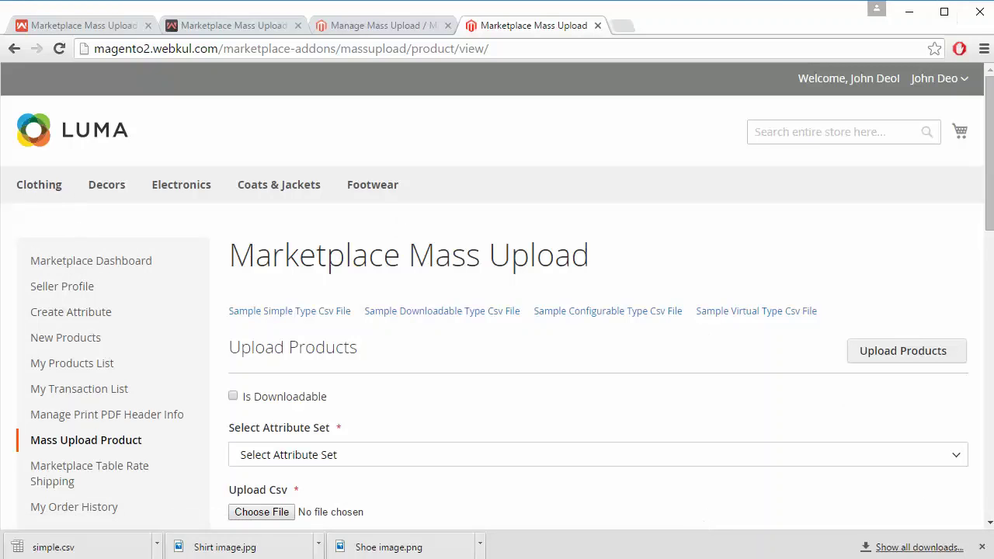
pyautogui.hotkey('alt', 'Tab')
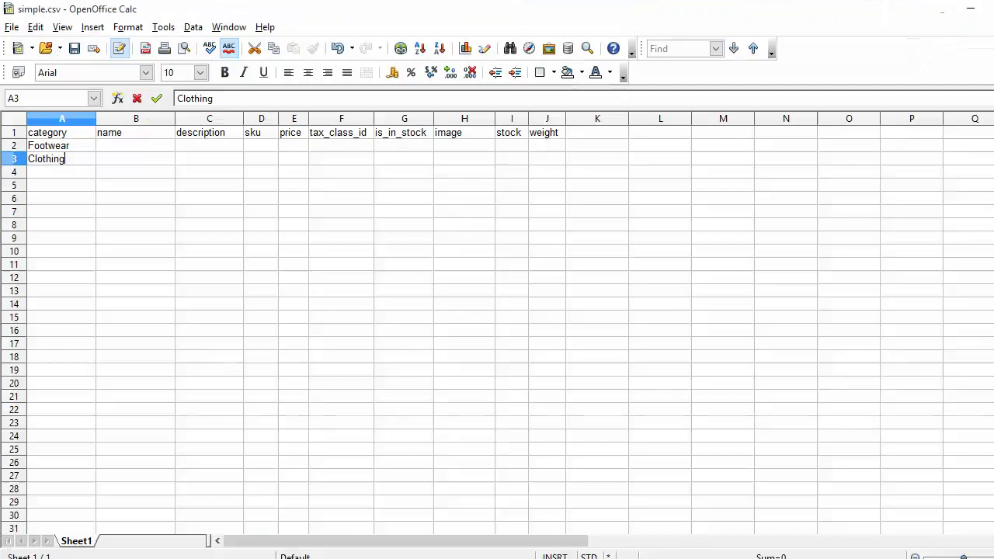
# Enter the product names Demo Shoe for the Footwear row and Demo Shirt for the Clothing row
pyautogui.click(117, 148)
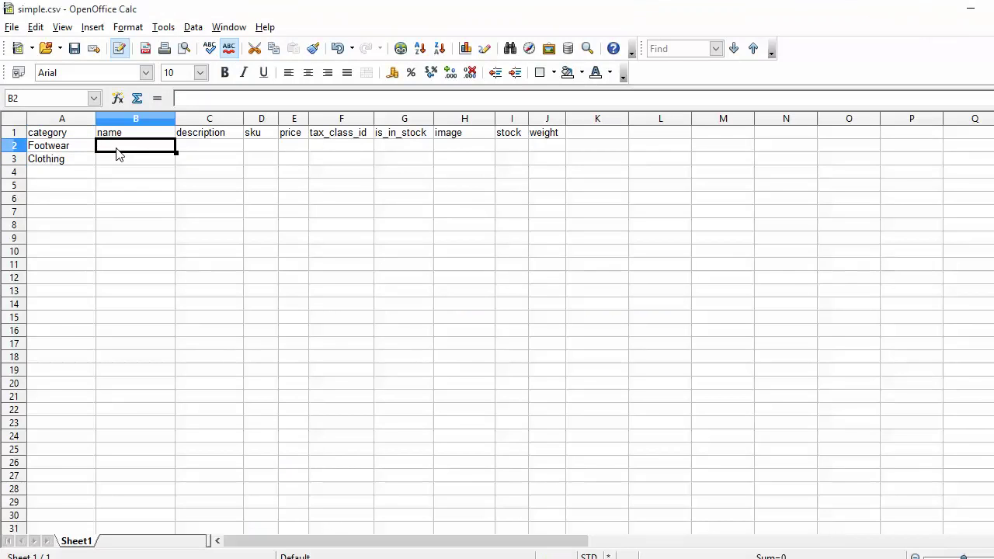
pyautogui.write('Demo ')
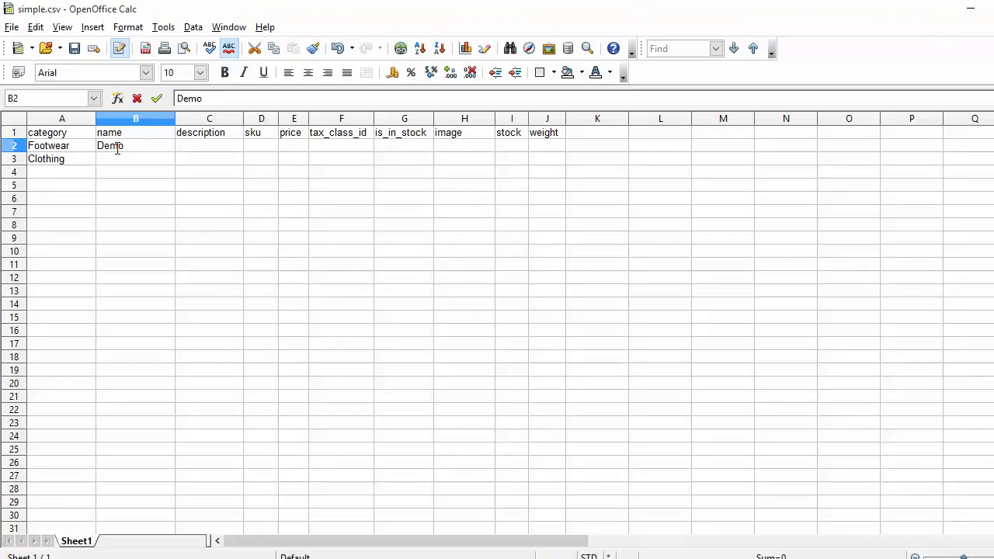
pyautogui.write('Show')
pyautogui.write('e')
pyautogui.click(112, 161)
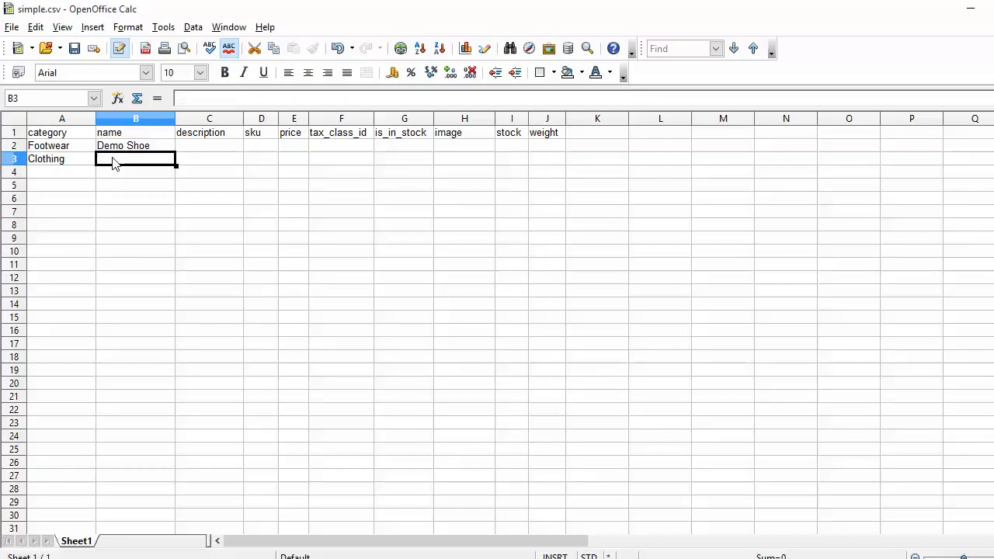
pyautogui.write('Demo ')
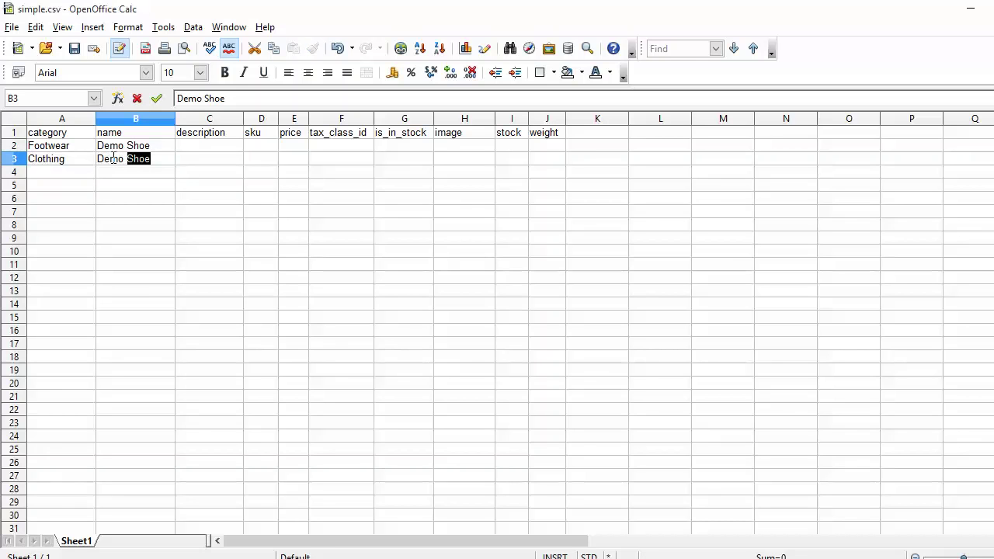
pyautogui.write('Shirt')
pyautogui.click(202, 150)
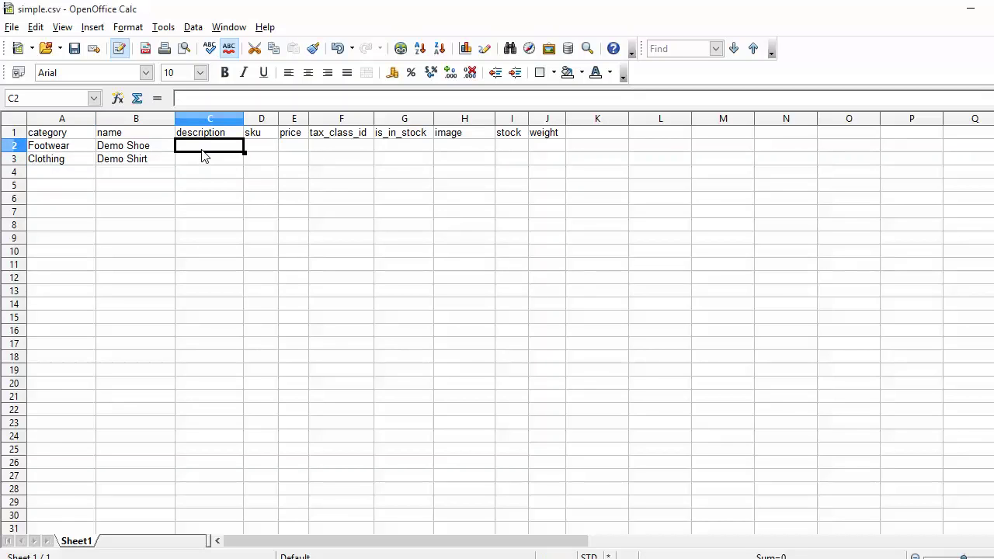
# Enter the descriptions This is a Demo Shoe for the Footwear row and This is a Demo Shirt for the Clothing row
pyautogui.write('This is a Demo')
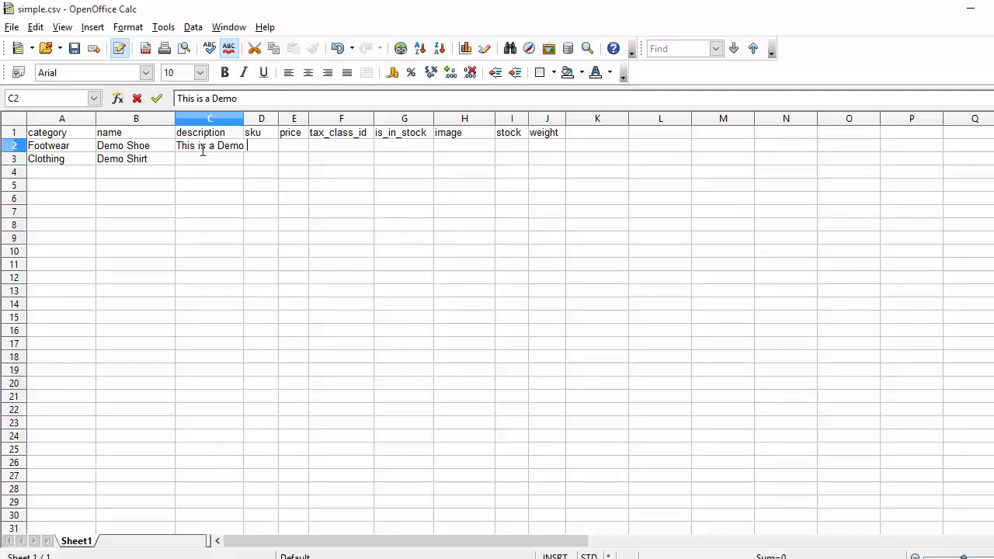
pyautogui.write(' Shoe')
pyautogui.click(211, 160)
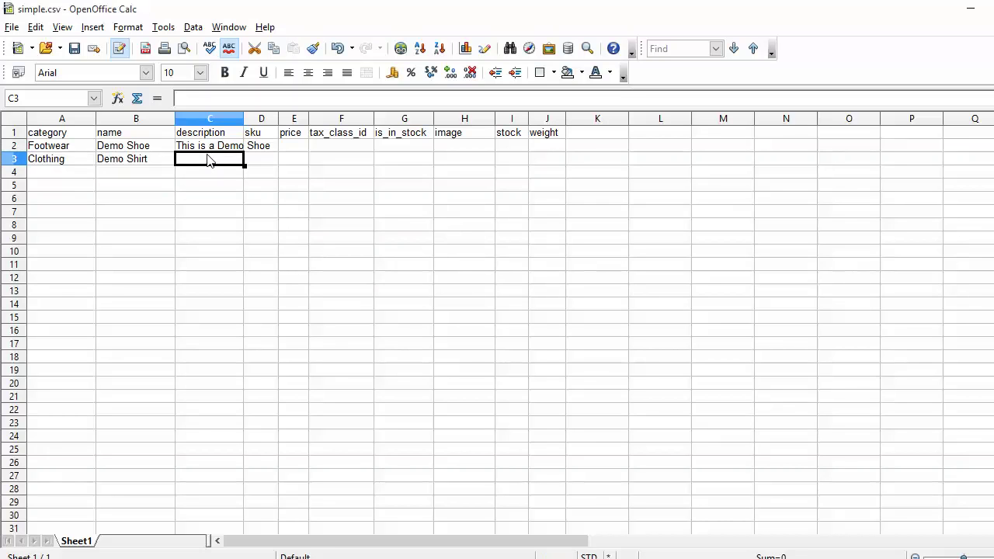
pyautogui.write('This is ')
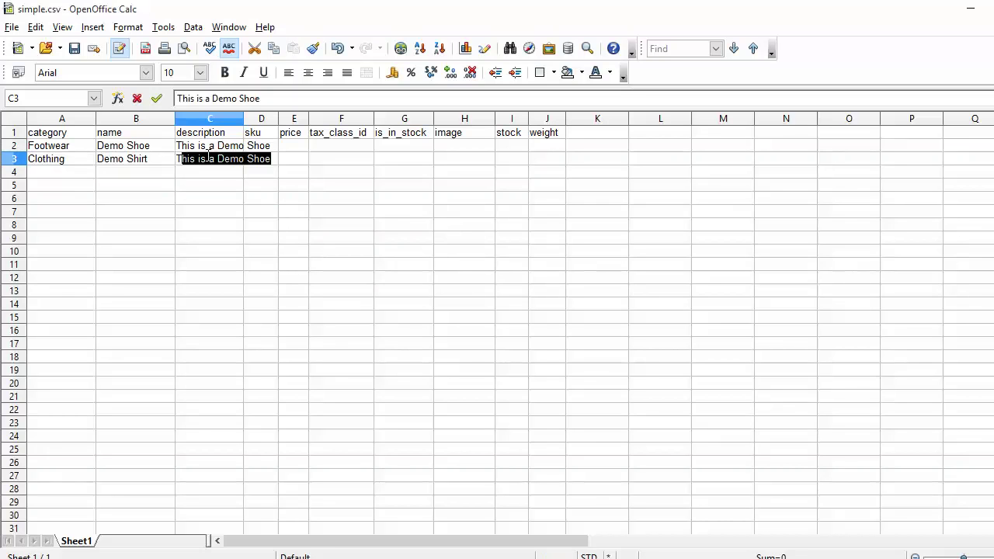
pyautogui.write('a ')
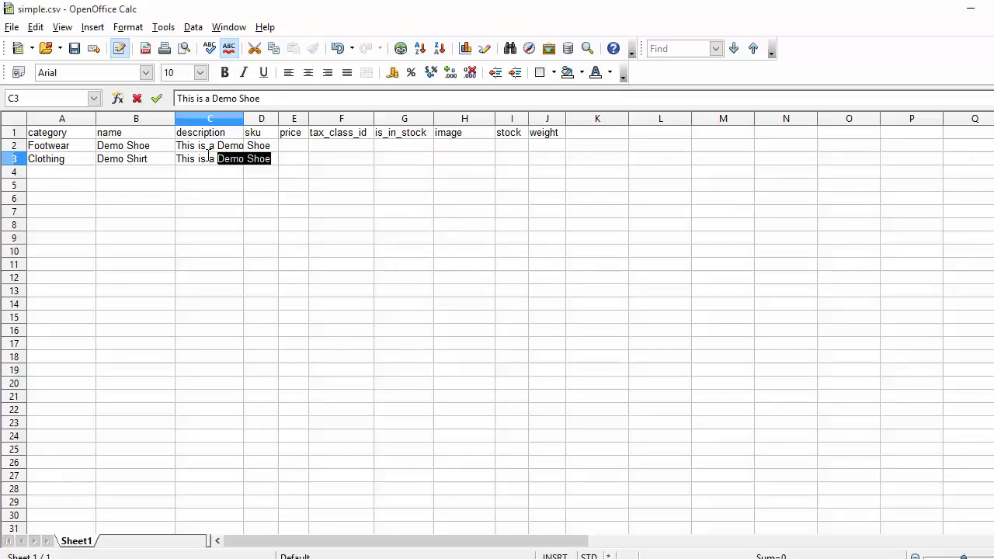
pyautogui.write('F')
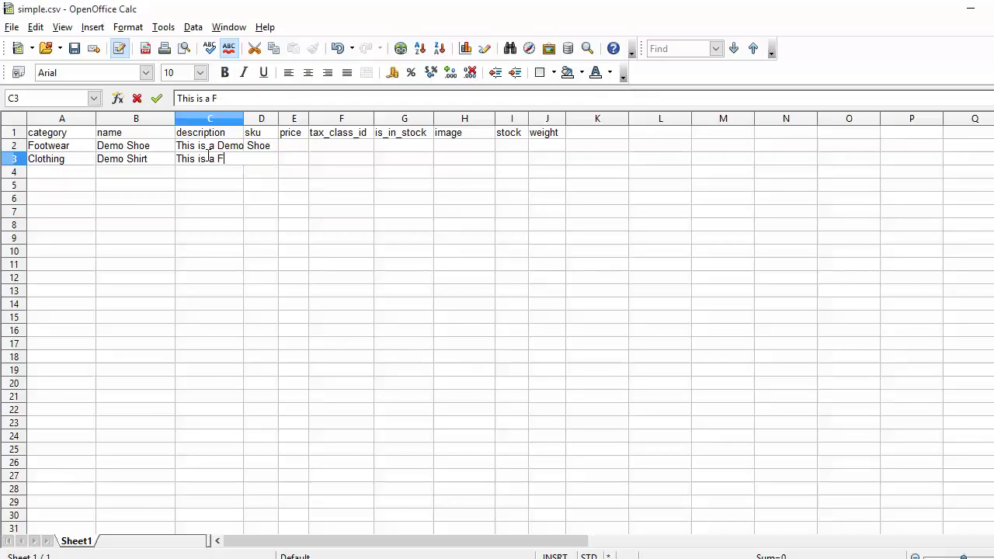
pyautogui.press('BackSpace')
pyautogui.write('Demo ')
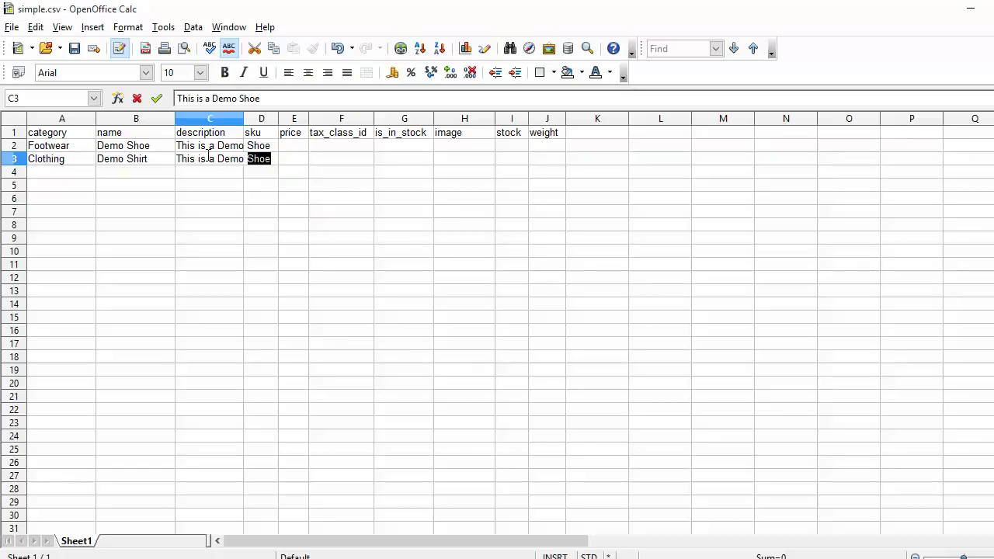
pyautogui.write('Shirt')
pyautogui.click(302, 149)
# Enter the SKUs shoe1 for the Demo Shoe and shirt1 for the Demo Shirt
pyautogui.click(273, 136)
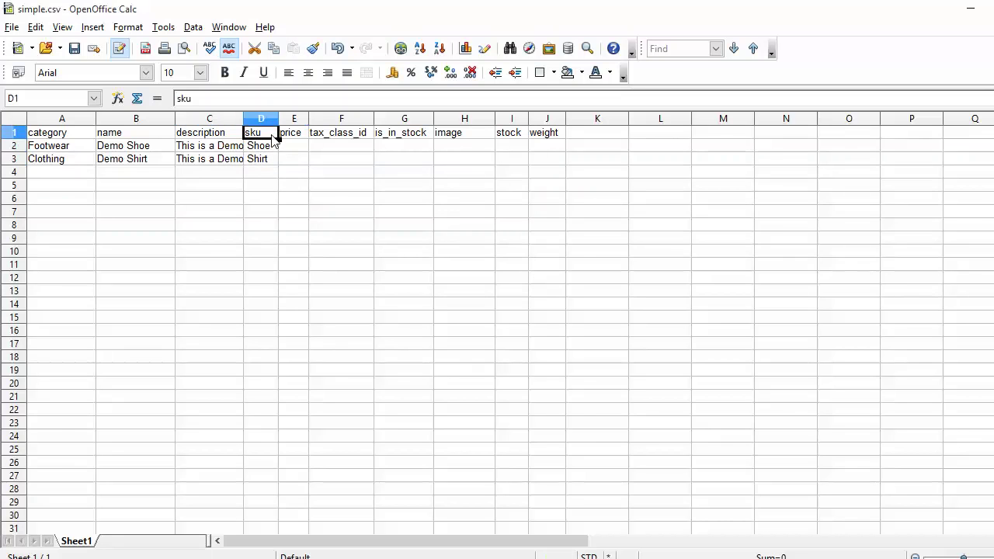
pyautogui.click(275, 152)
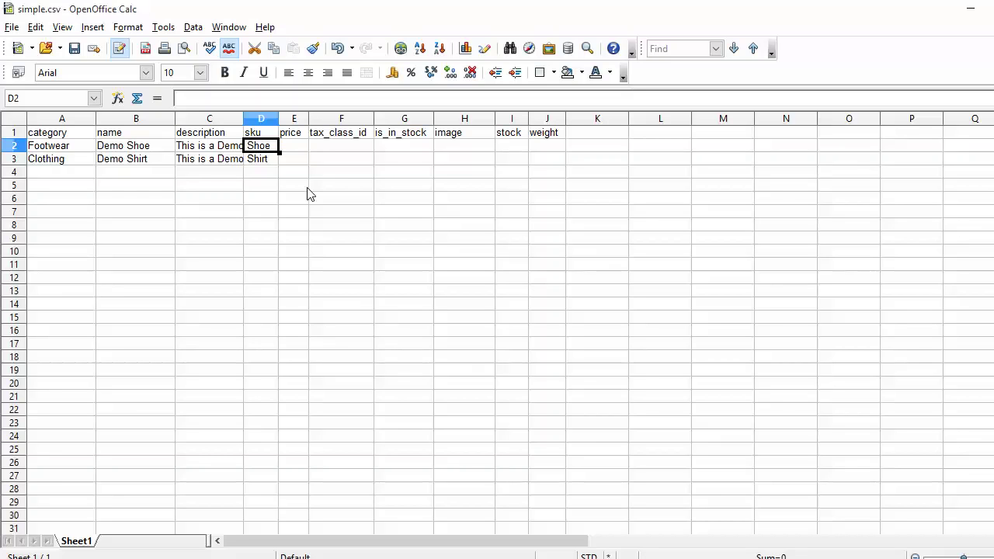
pyautogui.write('shoe')
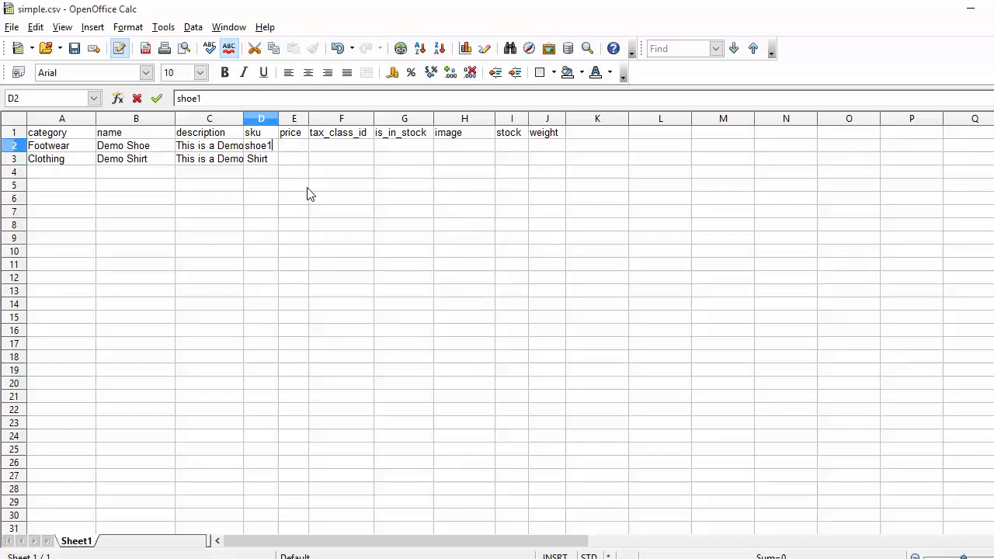
pyautogui.write('1')
pyautogui.click(274, 161)
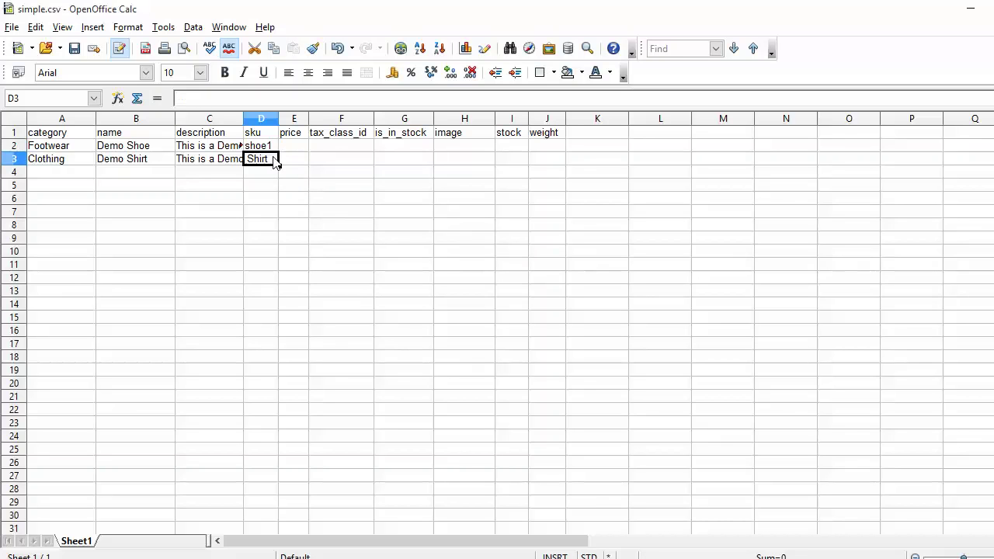
pyautogui.write('shirt1')
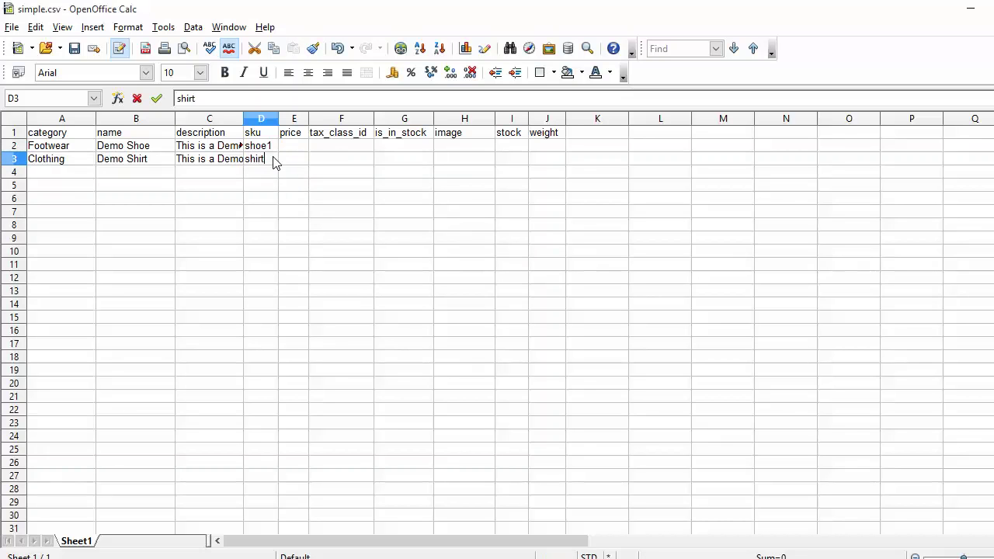
# Set the price to 100 for the Demo Shoe and 150 for the Demo Shirt
pyautogui.click(291, 149)
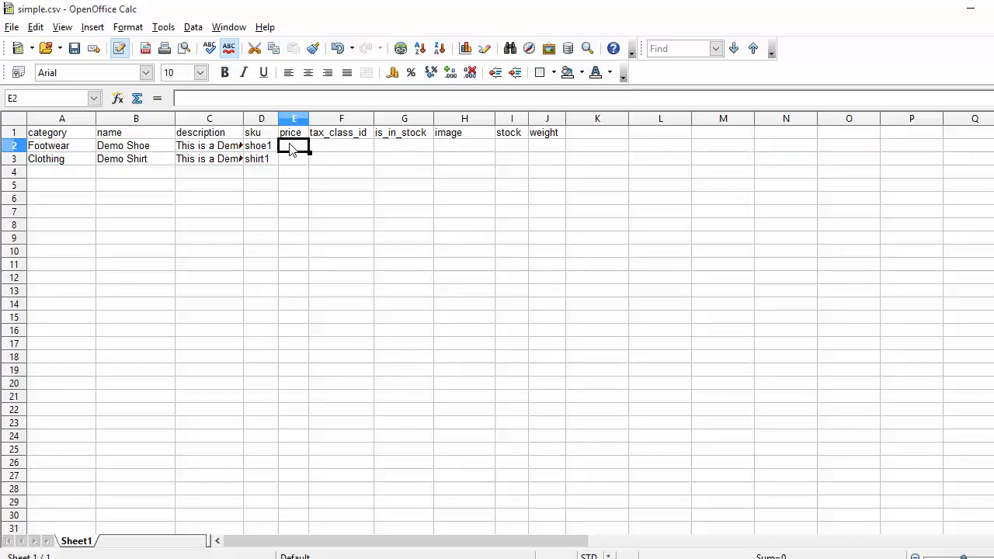
pyautogui.write('100')
pyautogui.doubleClick(292, 161)
pyautogui.write('150')
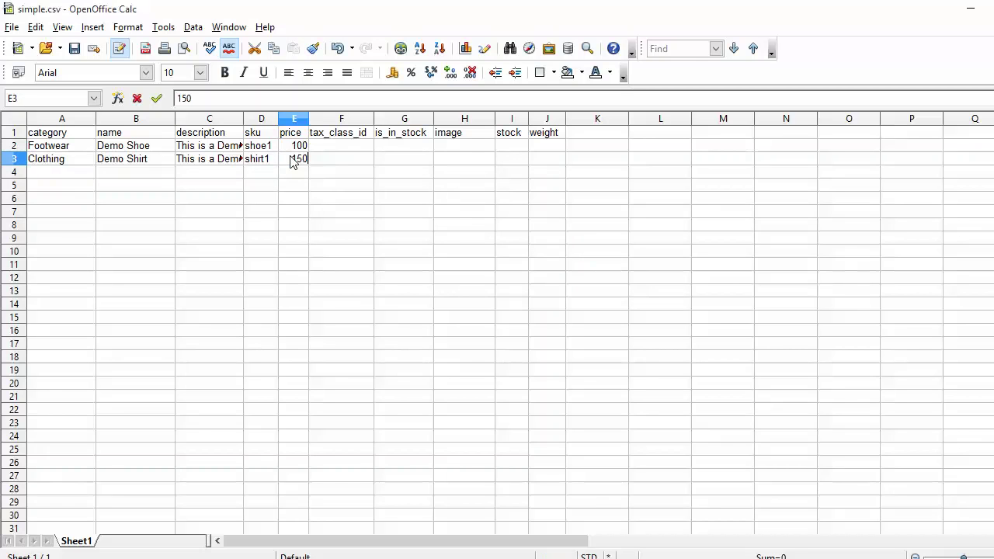
# Set tax_class_id to None and is_in_stock to In stock for both product rows
pyautogui.click(333, 148)
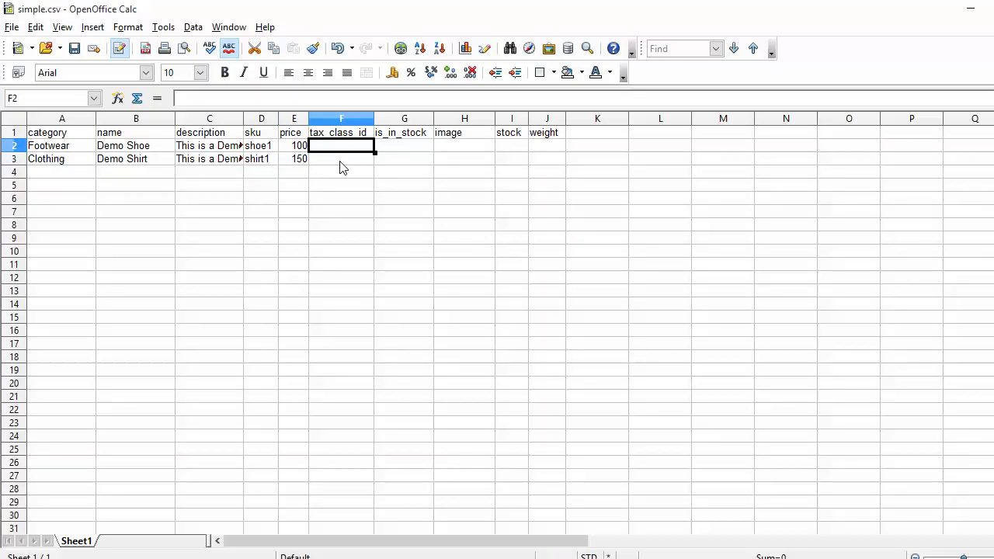
pyautogui.write('None')
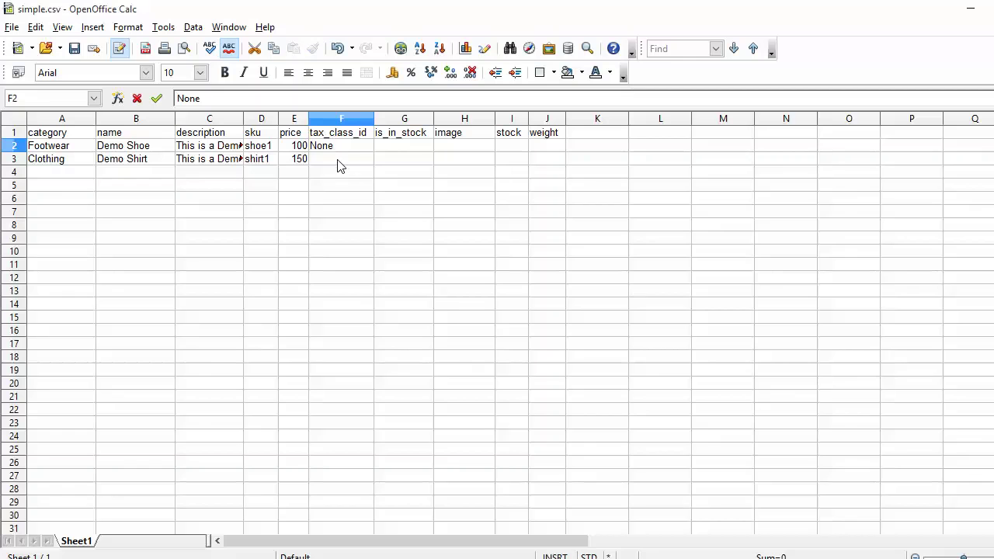
pyautogui.click(338, 161)
pyautogui.write('None')
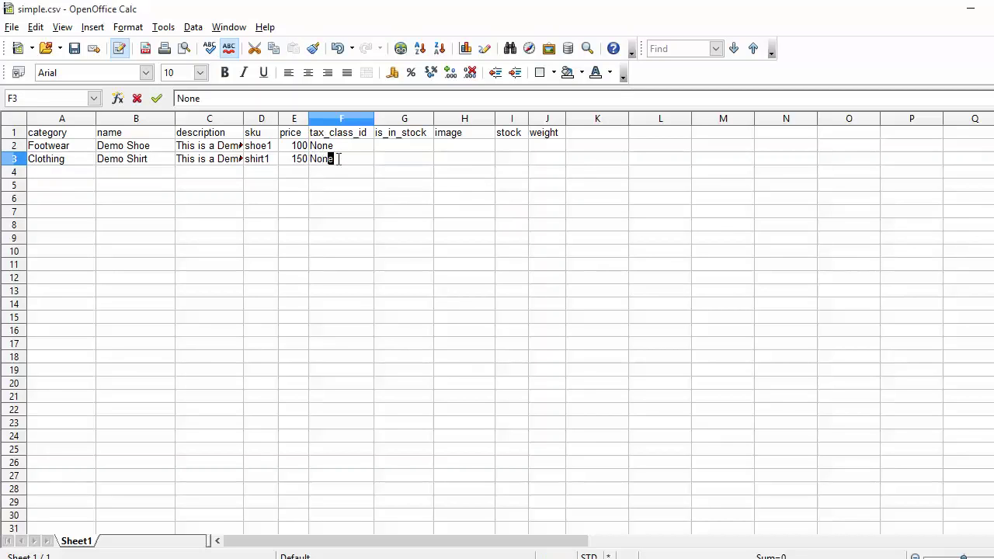
pyautogui.click(404, 149)
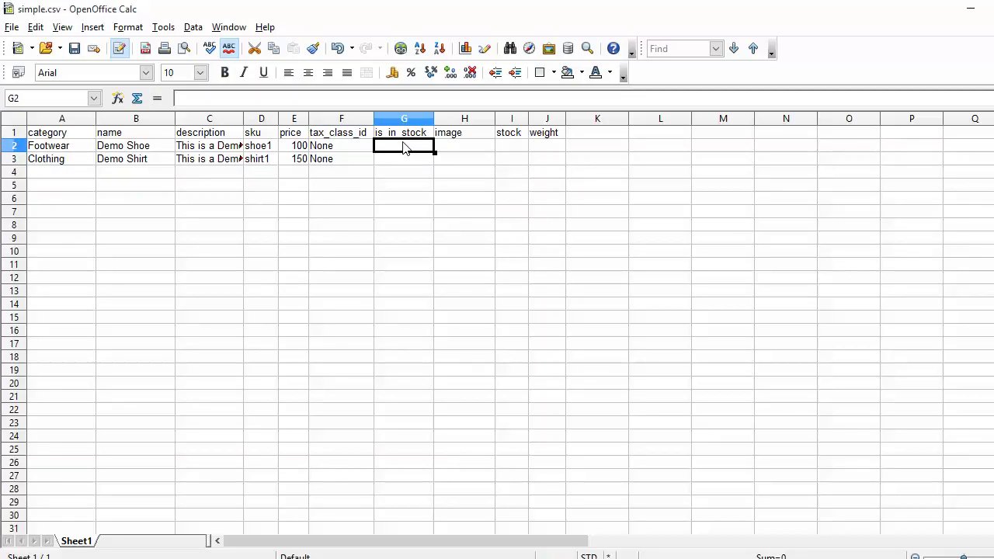
pyautogui.write('In stock')
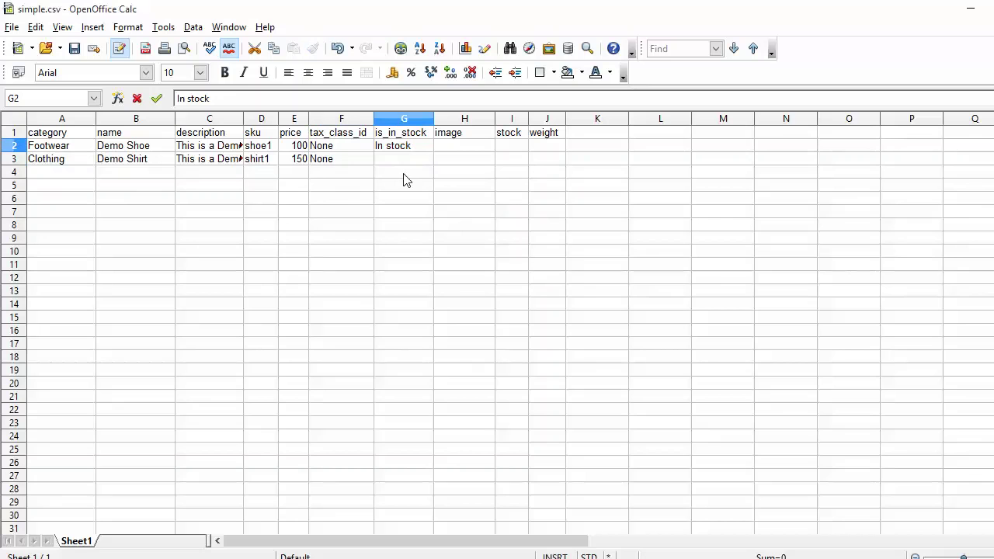
pyautogui.click(403, 163)
pyautogui.write('In')
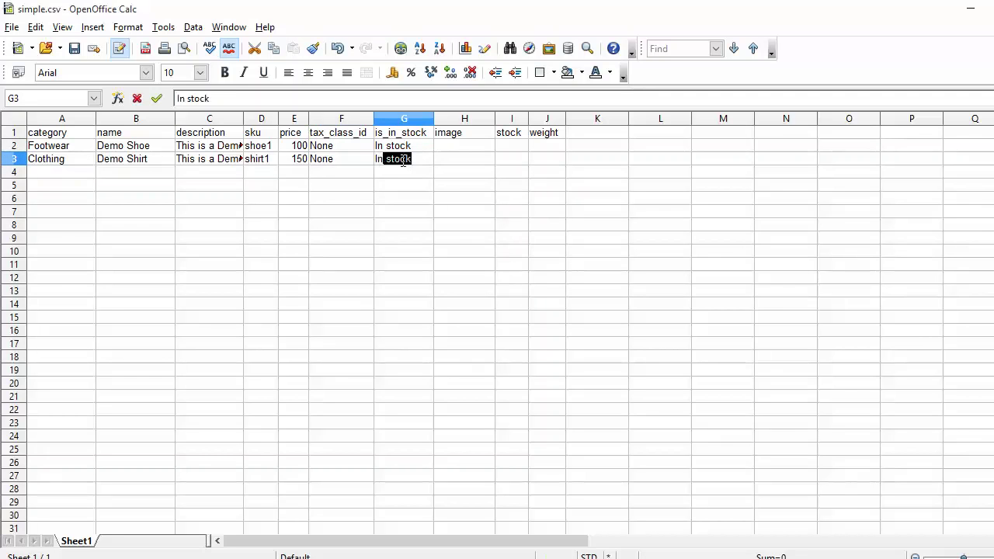
pyautogui.press('Tab')
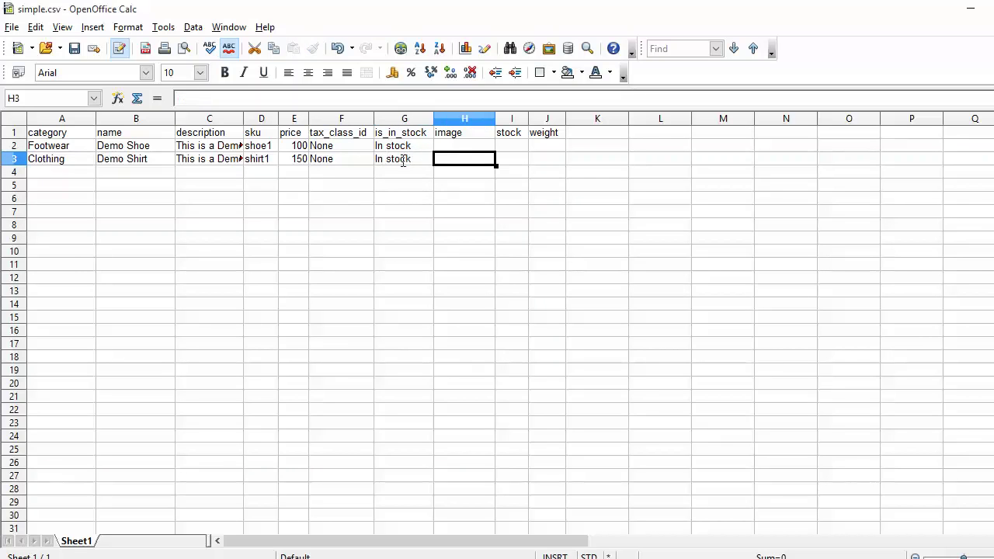
# Check the file names in the Image zip folder and enter the image values shoe image in H2 and shirt image in H3
pyautogui.click(462, 148)
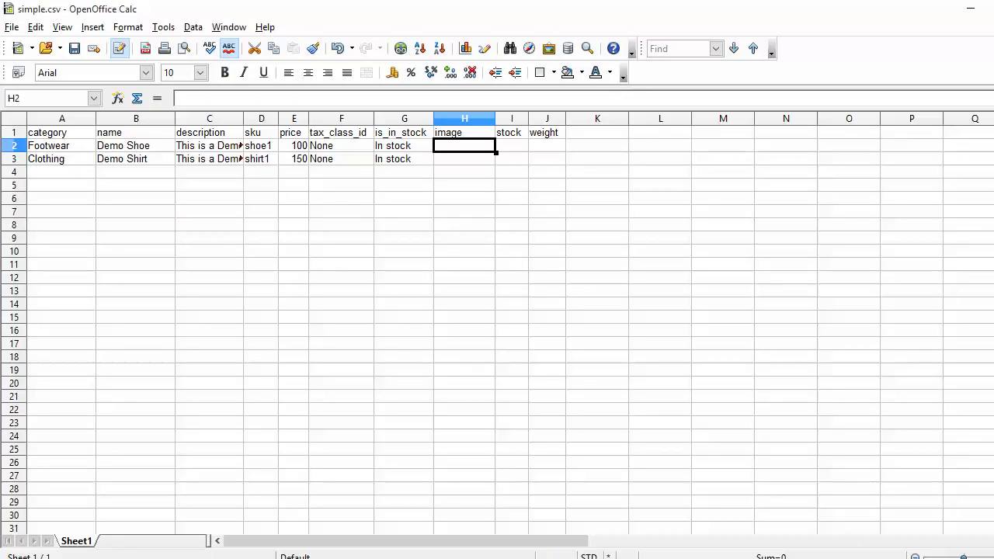
pyautogui.hotkey('alt', 'Tab')
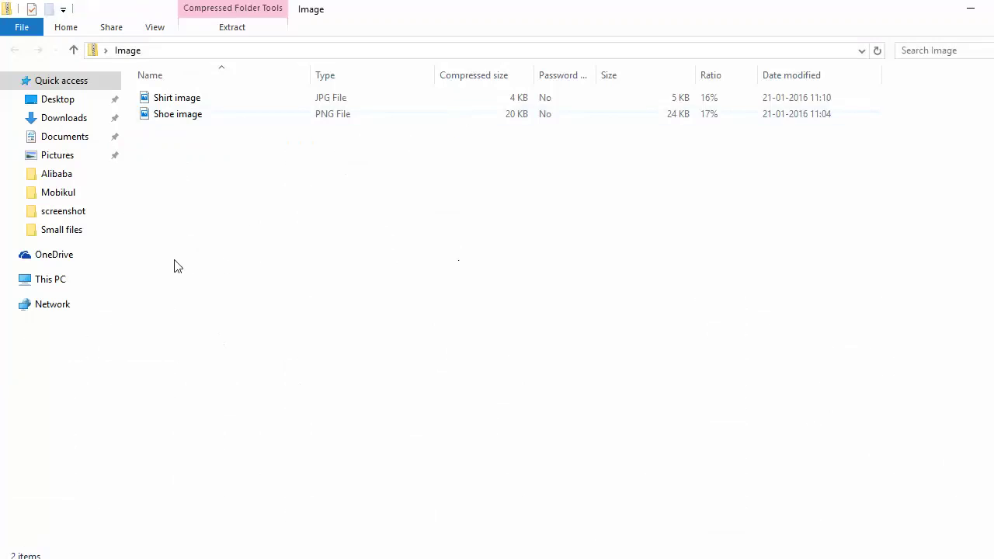
pyautogui.click(176, 117)
pyautogui.click(715, 558)
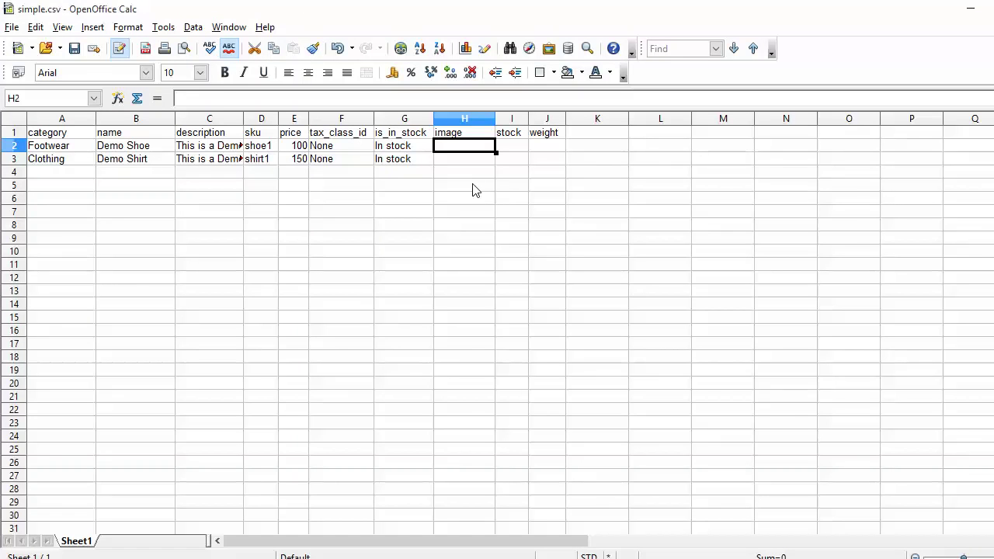
pyautogui.write('shoe image')
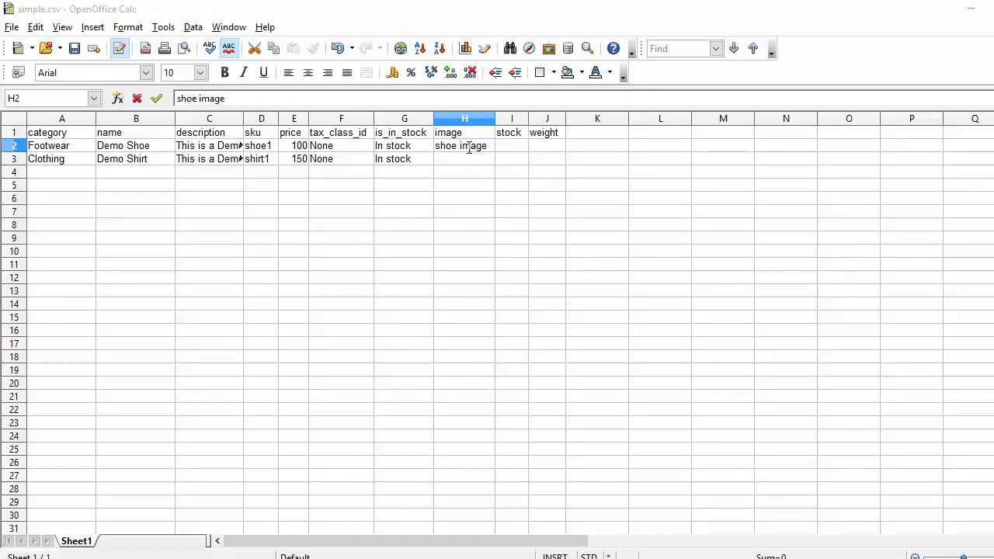
pyautogui.click(448, 160)
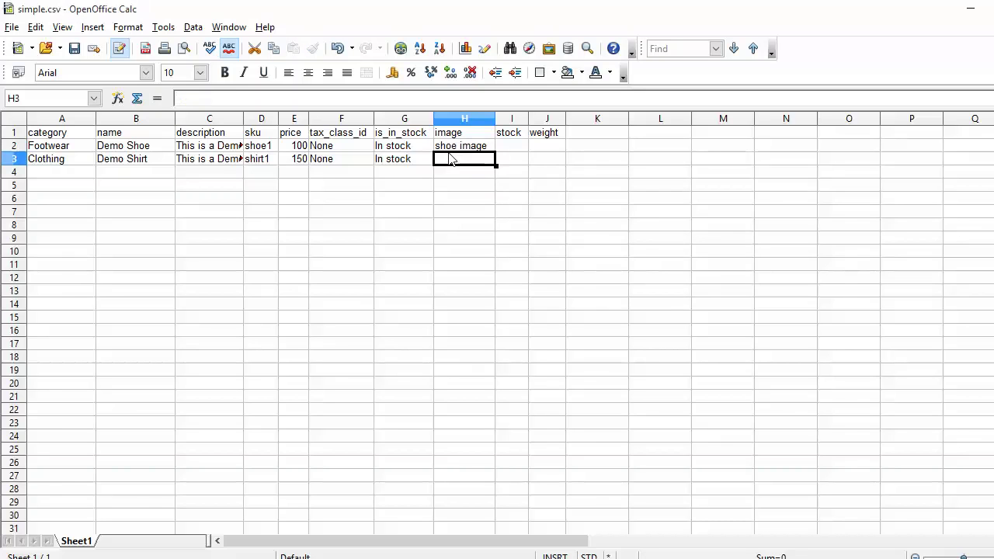
pyautogui.write('shirt i')
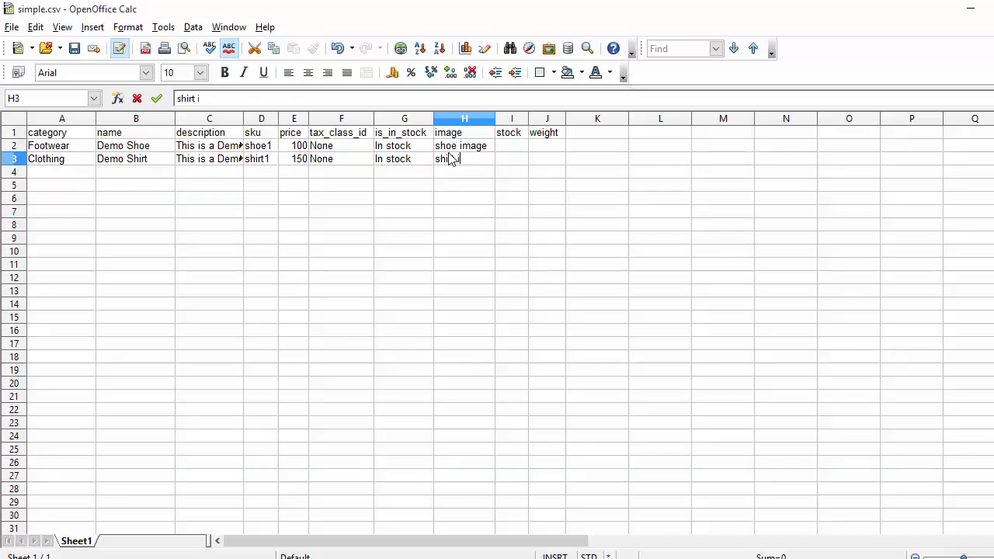
pyautogui.write('mage')
pyautogui.click(492, 201)
# Set the stock quantity to 10 for the Demo Shoe and 15 for the Demo Shirt
pyautogui.click(514, 152)
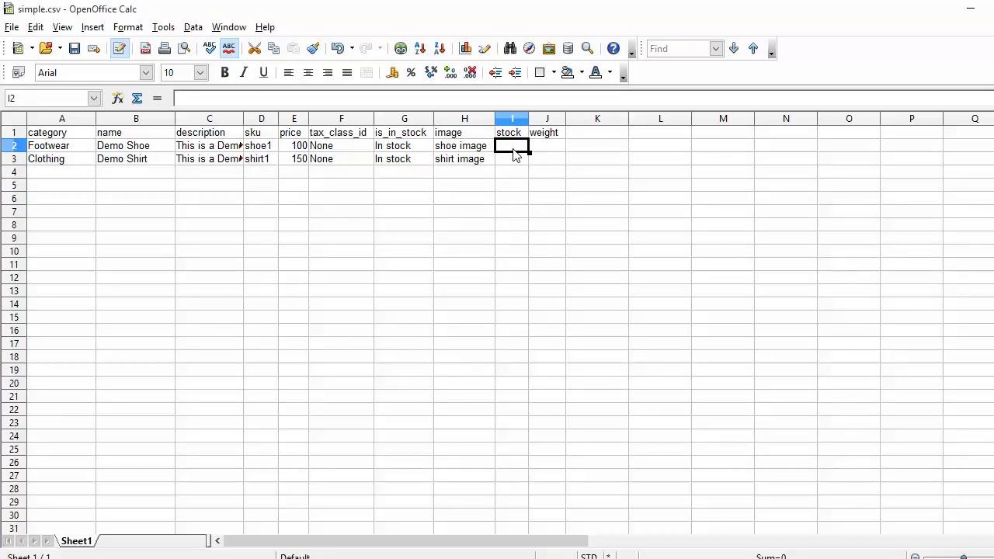
pyautogui.doubleClick(514, 152)
pyautogui.write('10')
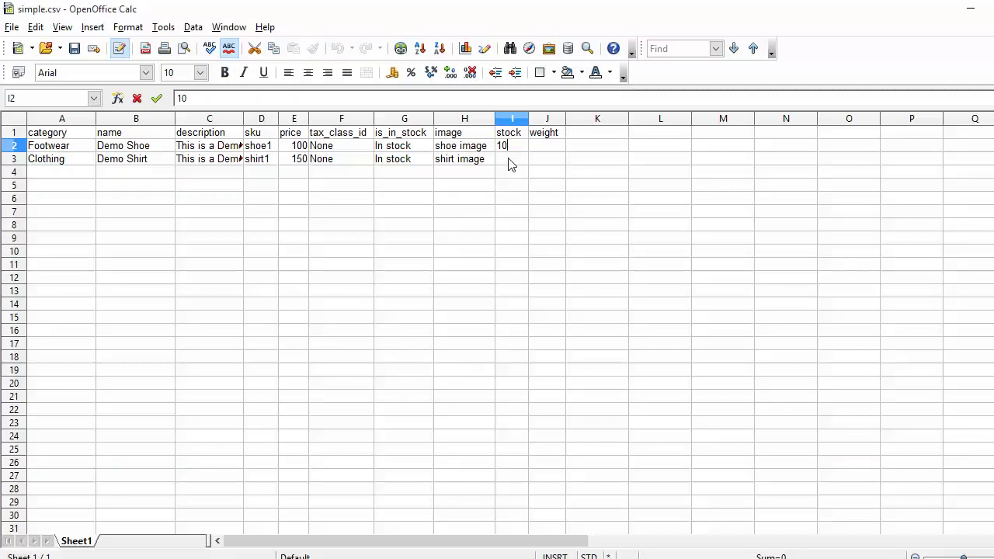
pyautogui.click(510, 162)
pyautogui.write('15')
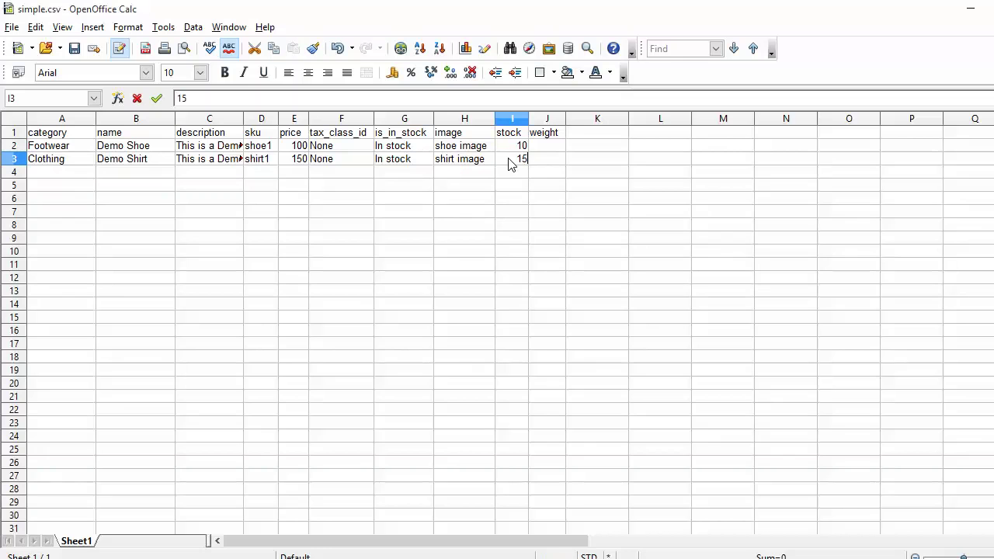
# Set the weight to 15 for the Demo Shoe and 20 for the Demo Shirt, and save simple.csv
pyautogui.click(545, 149)
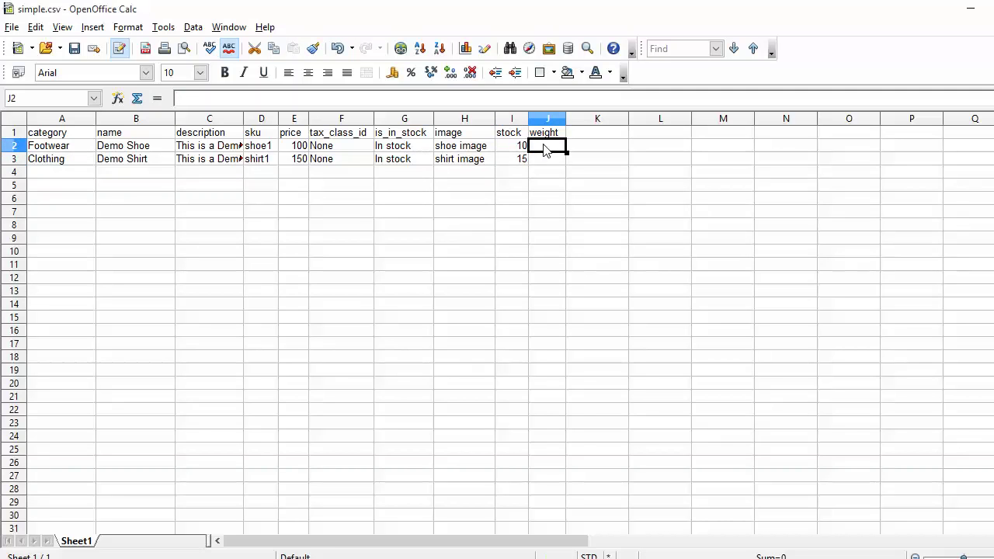
pyautogui.write('15')
pyautogui.click(545, 162)
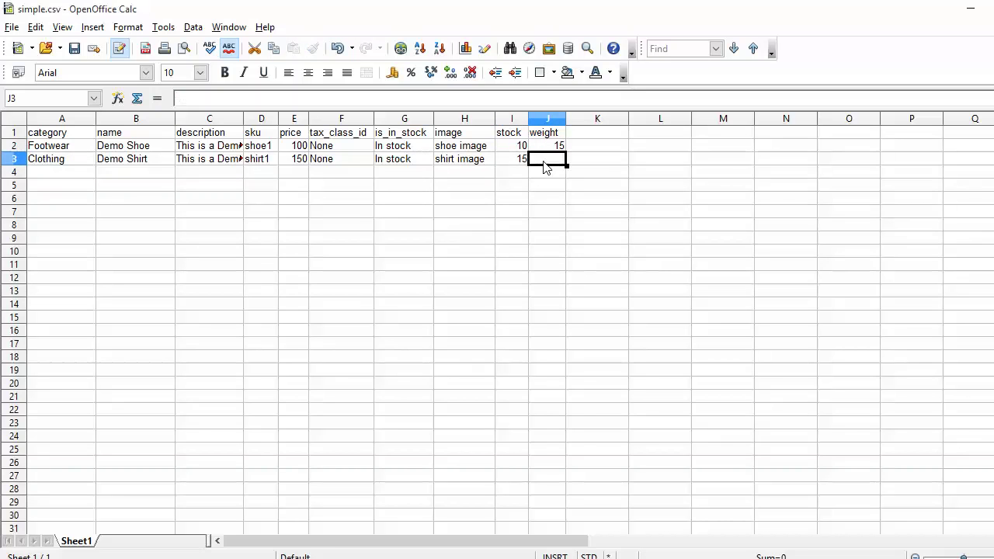
pyautogui.write('20')
pyautogui.click(554, 199)
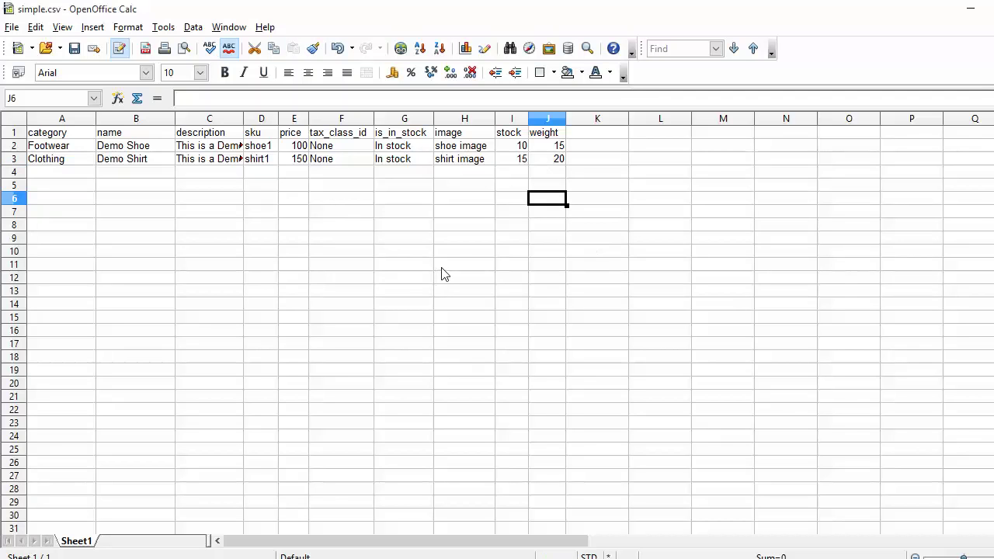
pyautogui.hotkey('ctrl', 's')
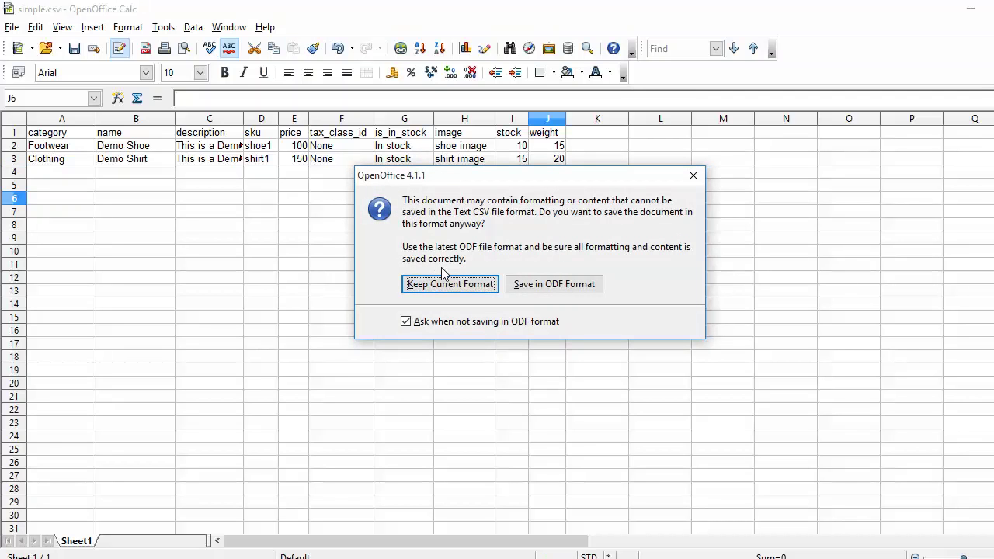
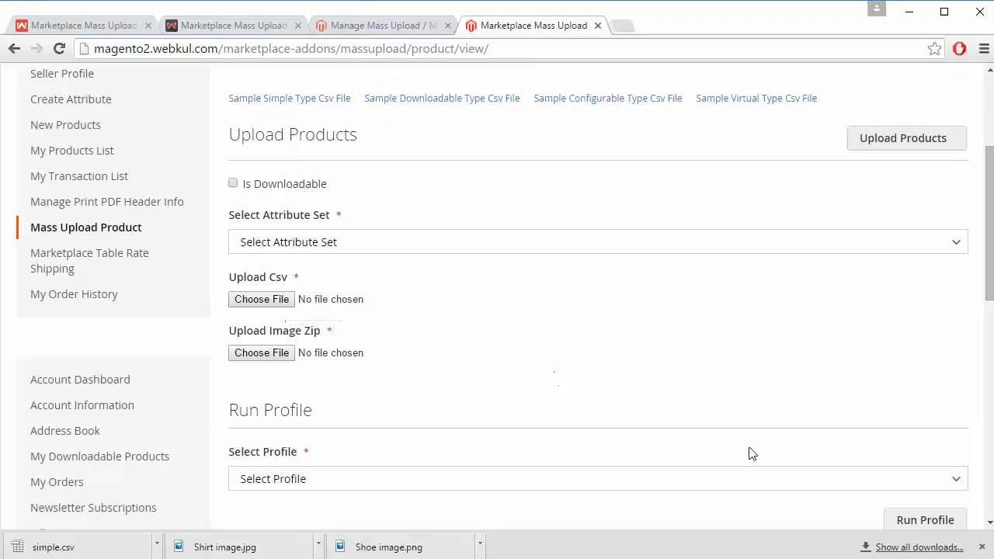
# Choose simple.csv from the Downloads folder as the product CSV to upload
pyautogui.click(261, 299)
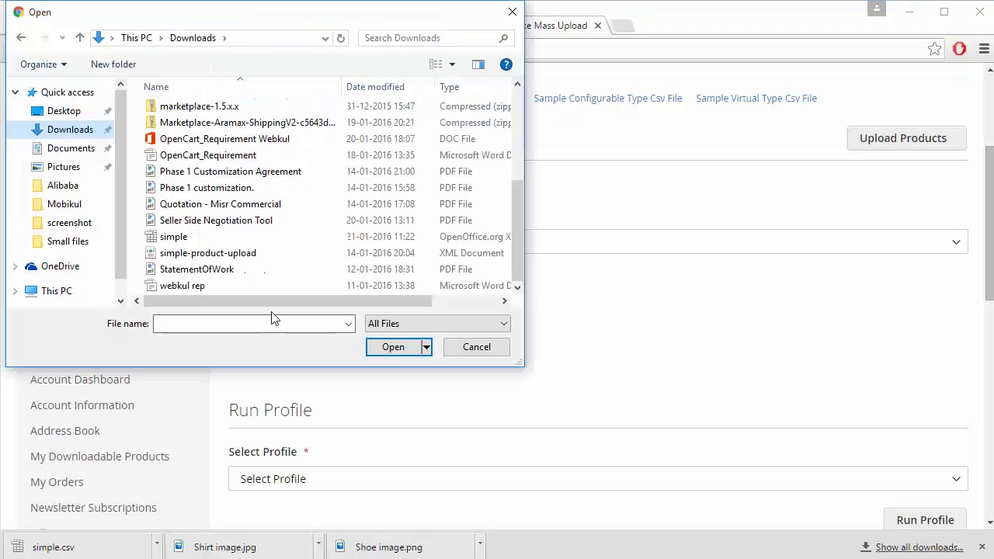
pyautogui.click(211, 240)
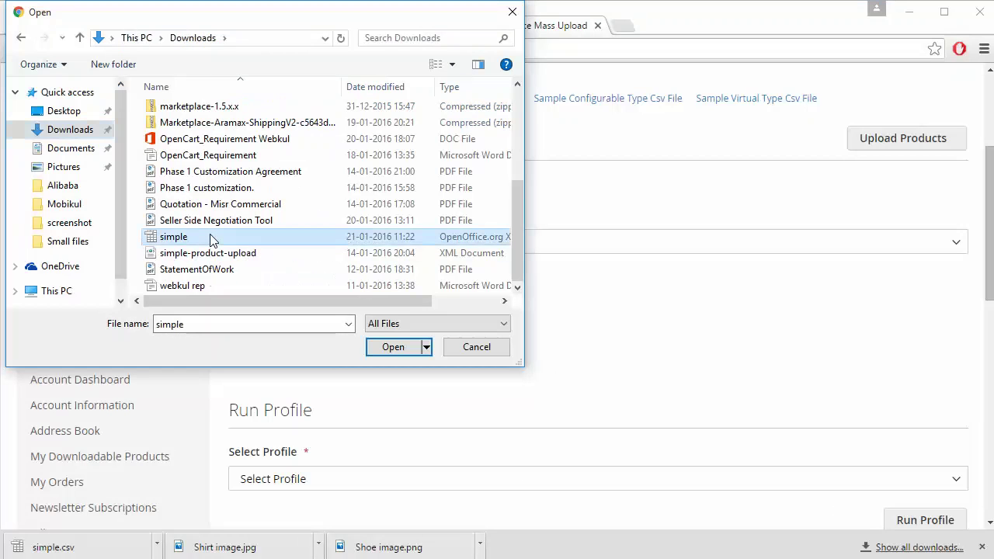
pyautogui.click(399, 349)
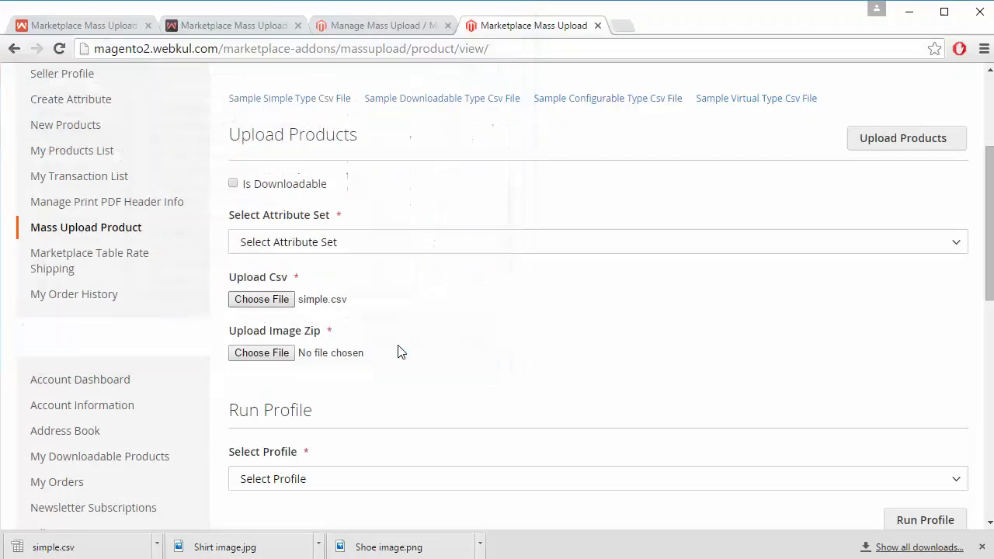
# Choose the Image zip archive from the Desktop as the image zip to upload
pyautogui.click(255, 357)
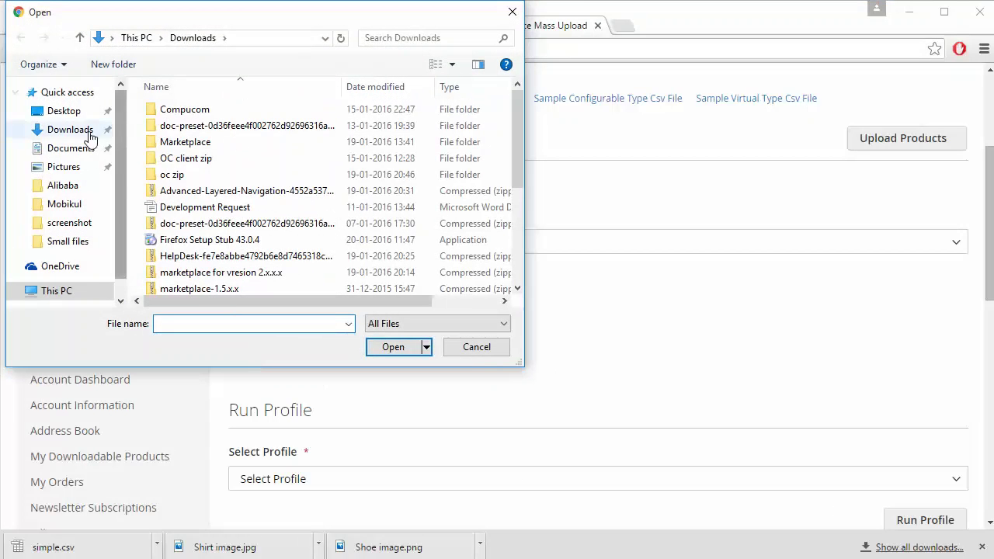
pyautogui.click(62, 113)
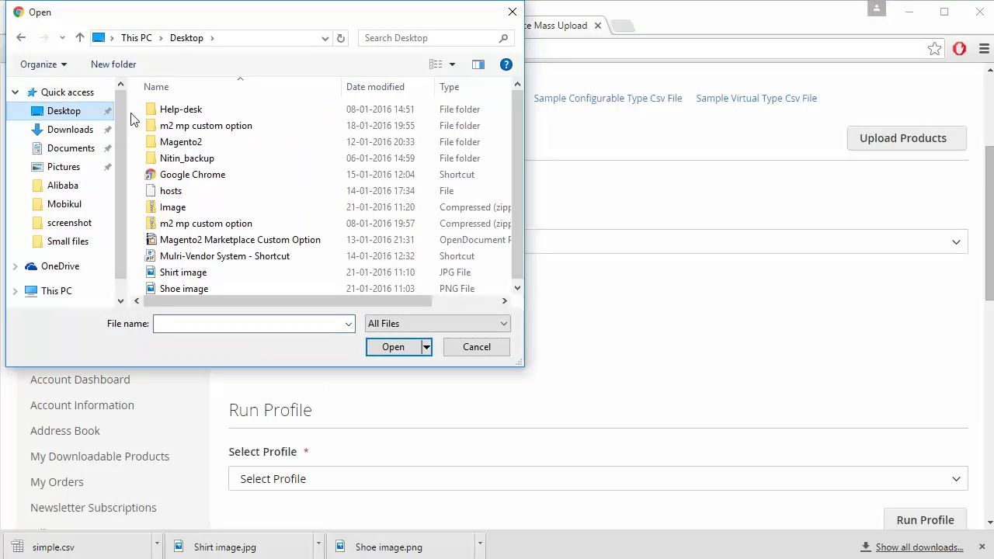
pyautogui.click(226, 207)
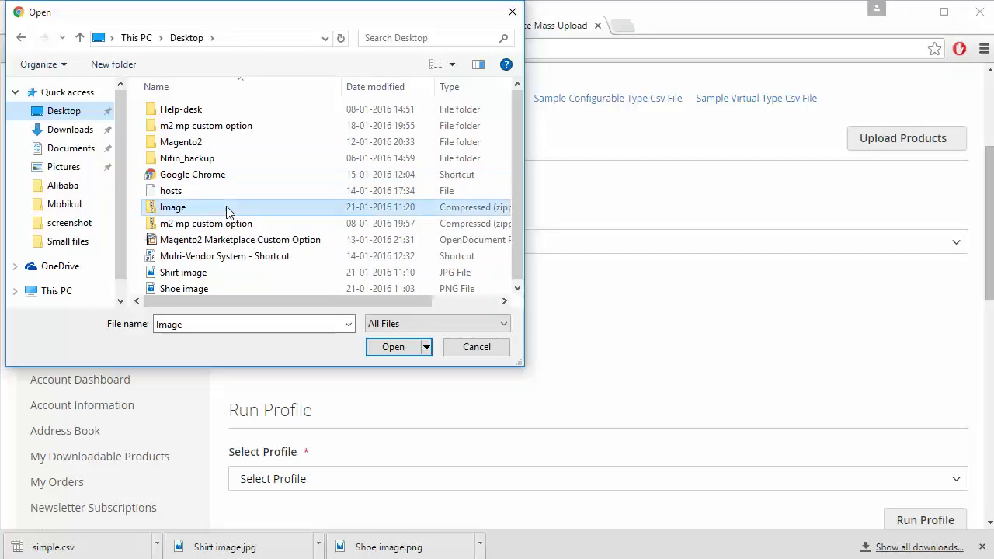
pyautogui.click(398, 350)
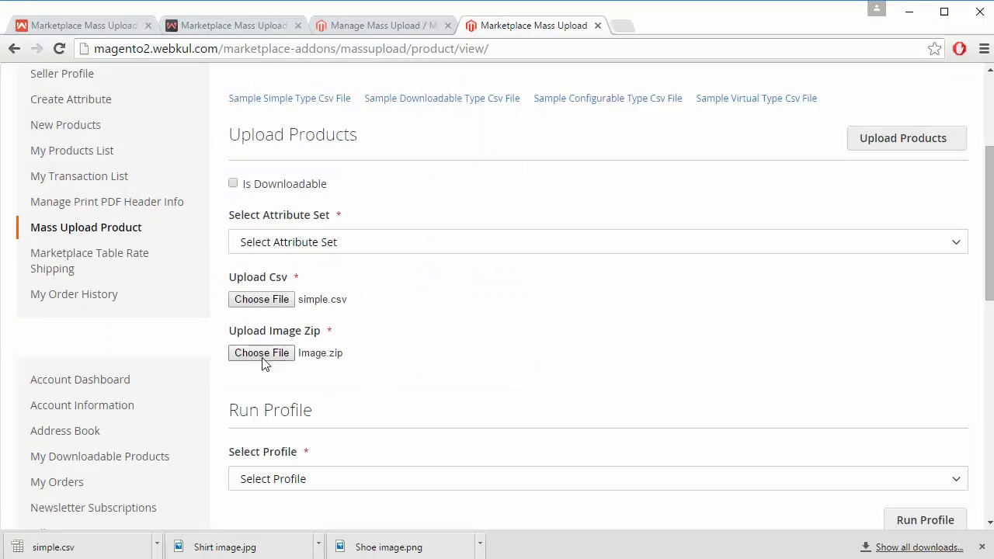
# Set the attribute set to Default and upload the product CSV with its image zip
pyautogui.click(911, 142)
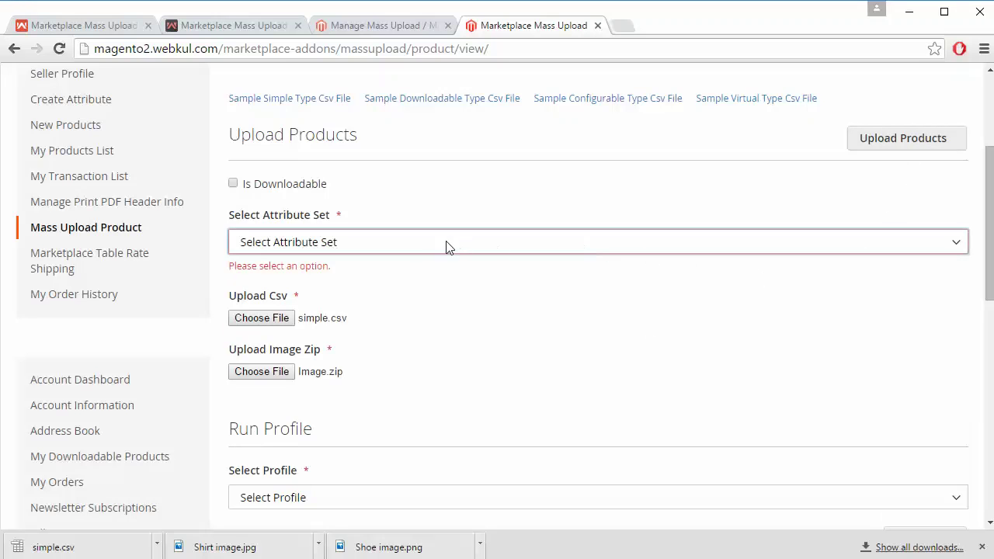
pyautogui.click(416, 245)
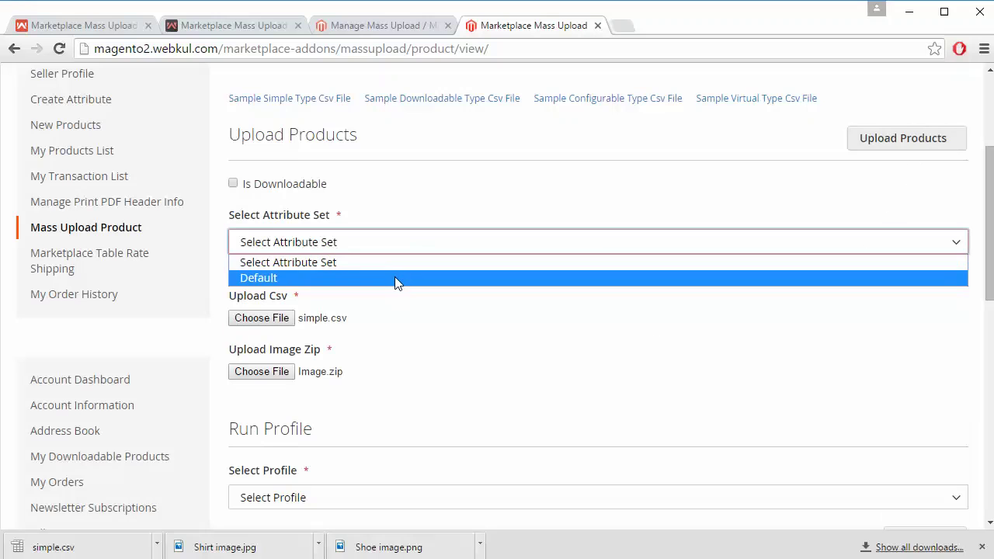
pyautogui.click(394, 278)
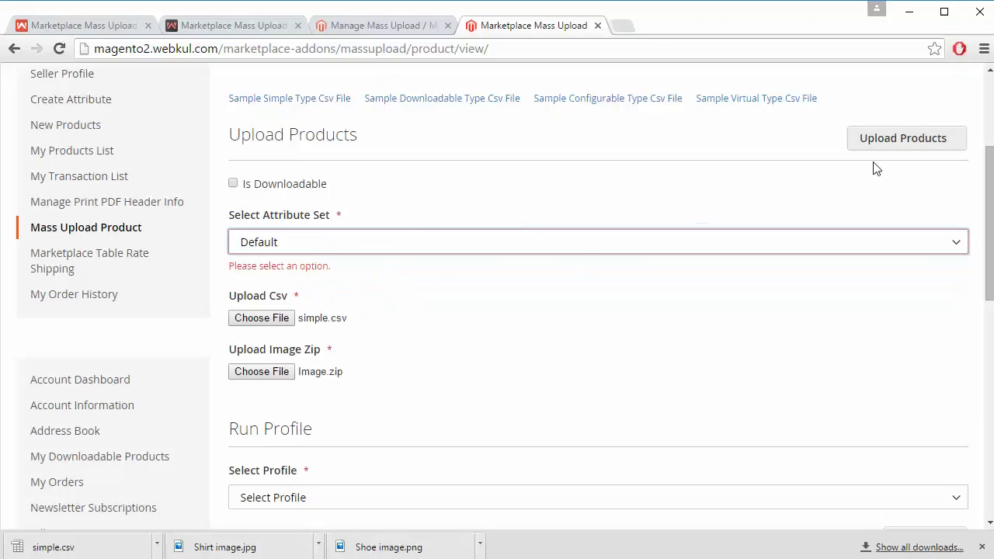
pyautogui.click(904, 140)
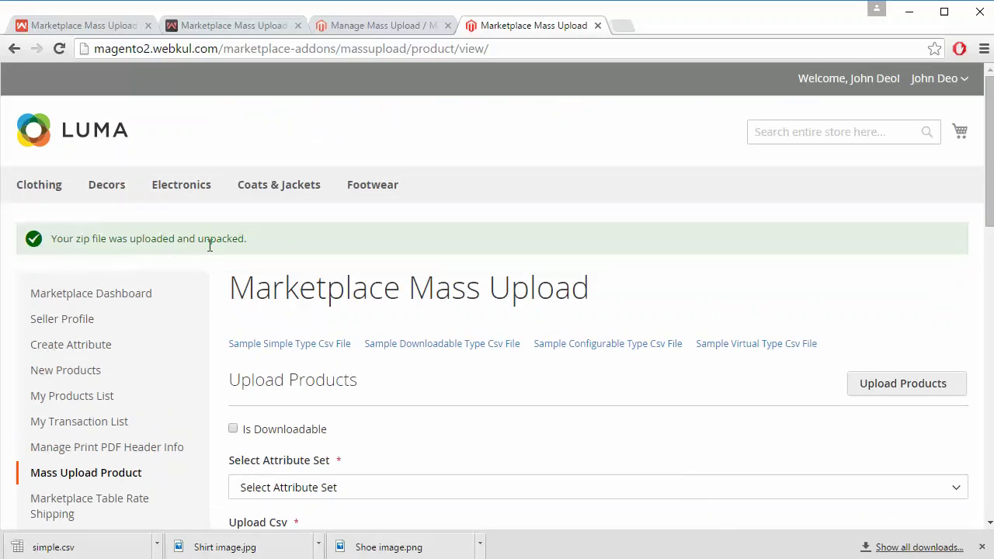
# Run the blank-named upload profile to import the products, and review its execution page
pyautogui.scroll(-5, 583, 442)
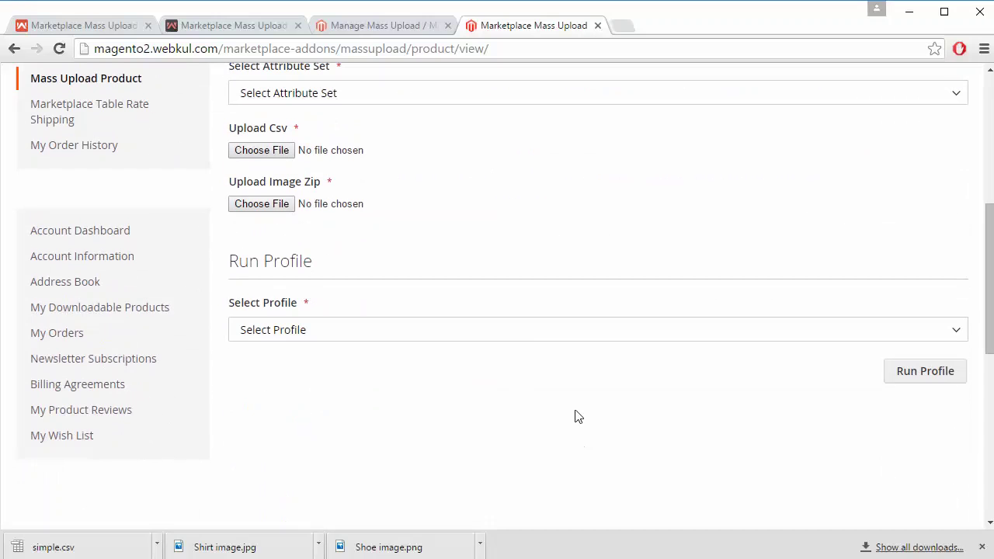
pyautogui.click(555, 330)
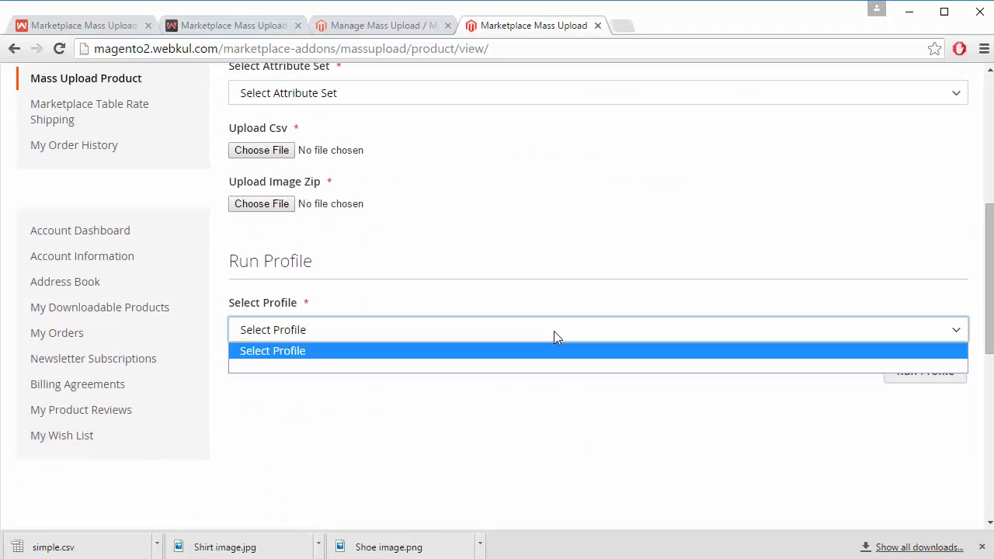
pyautogui.click(567, 283)
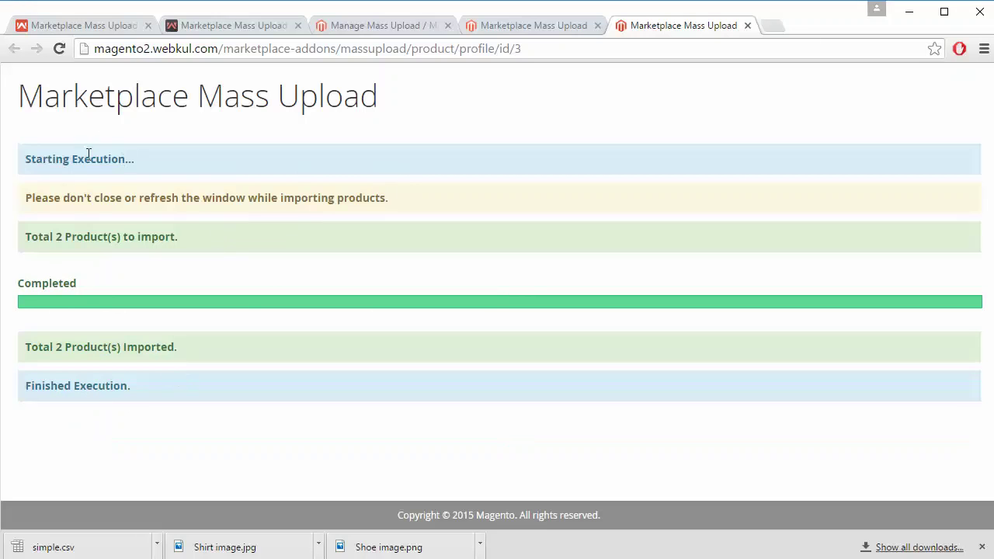
pyautogui.click(543, 25)
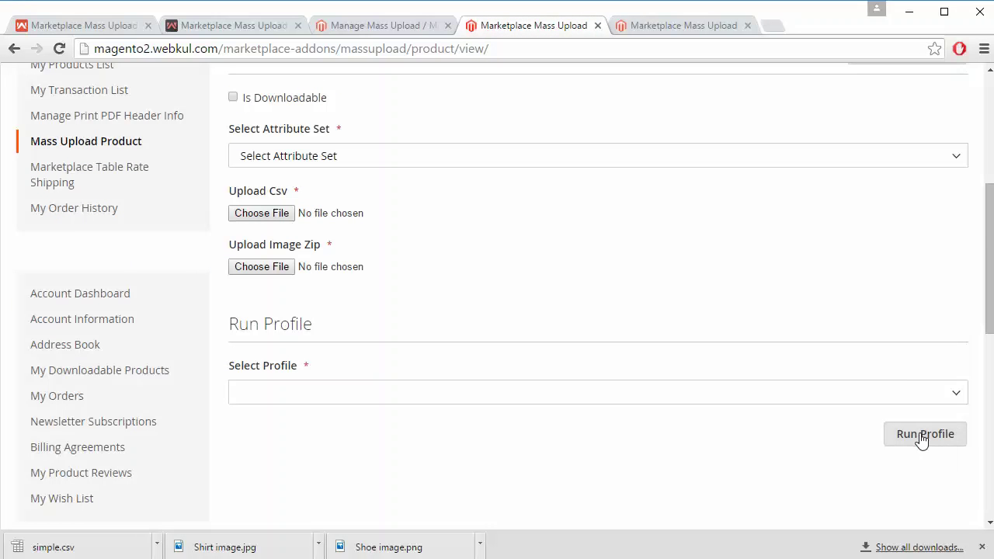
pyautogui.click(683, 26)
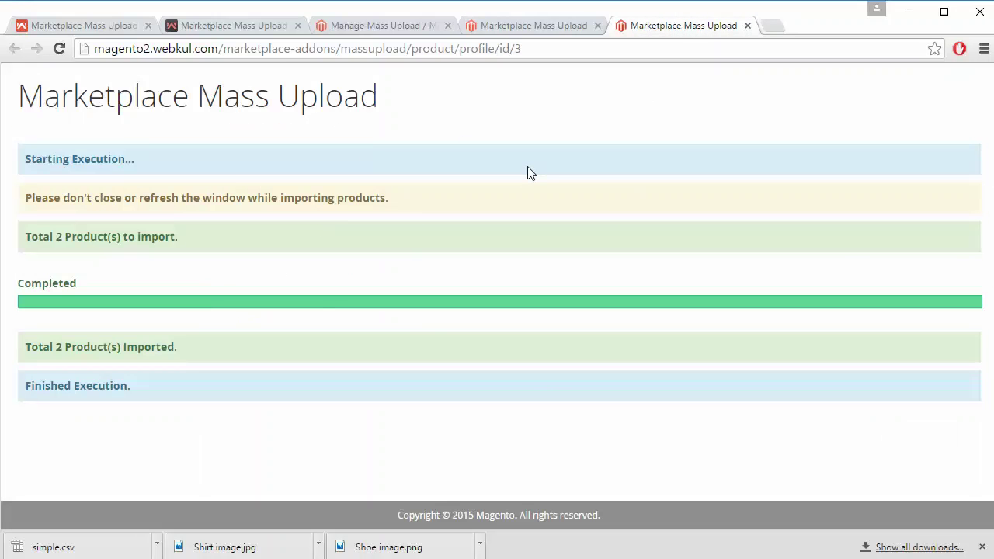
# Find the Demo Shirt in the storefront's Clothing category and open its product page
pyautogui.click(521, 25)
pyautogui.scroll(4, 356, 320)
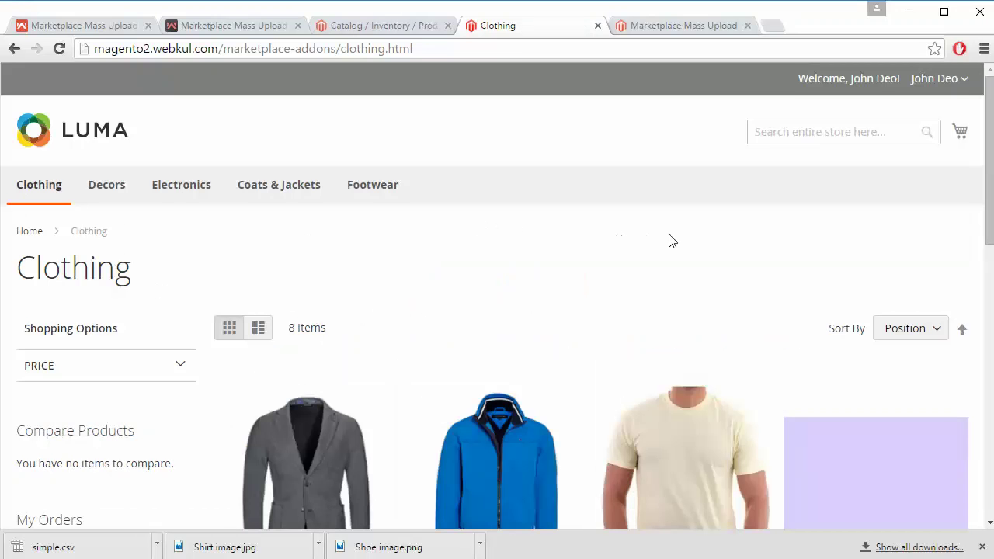
pyautogui.scroll(-4, 672, 241)
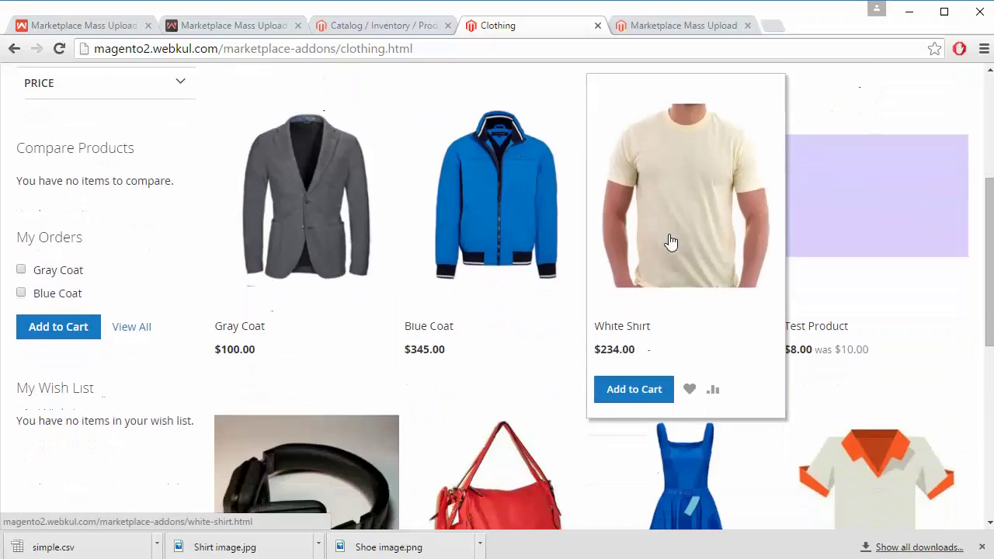
pyautogui.scroll(-2, 672, 241)
pyautogui.scroll(-2, 667, 240)
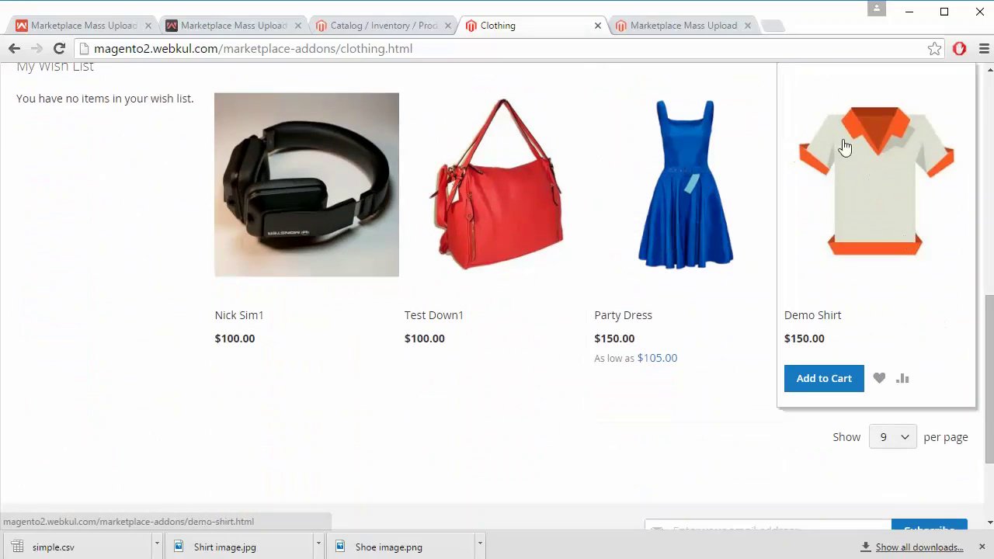
pyautogui.click(864, 221)
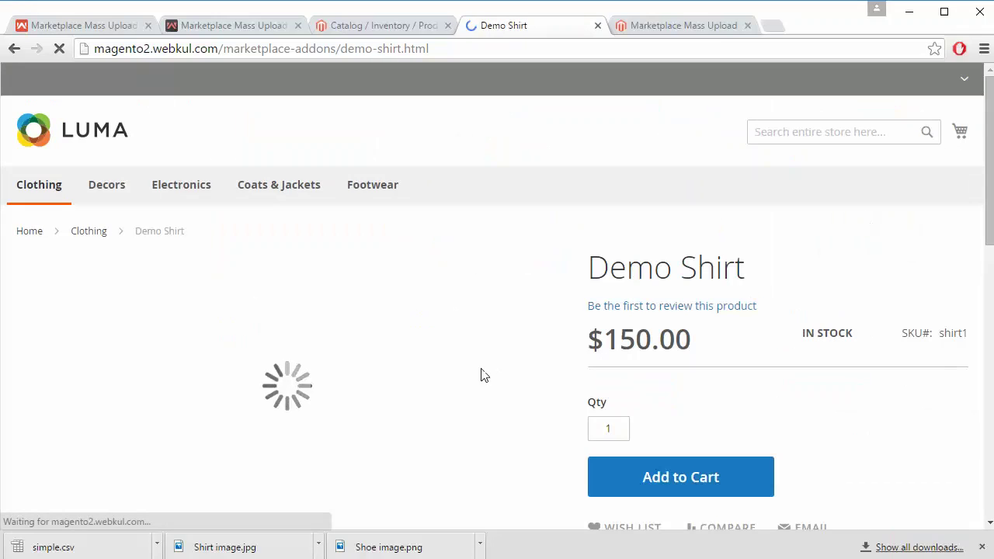
# Examine the Demo Shirt page's image, price, stock status, SKU, seller and details text
pyautogui.scroll(-2, 544, 367)
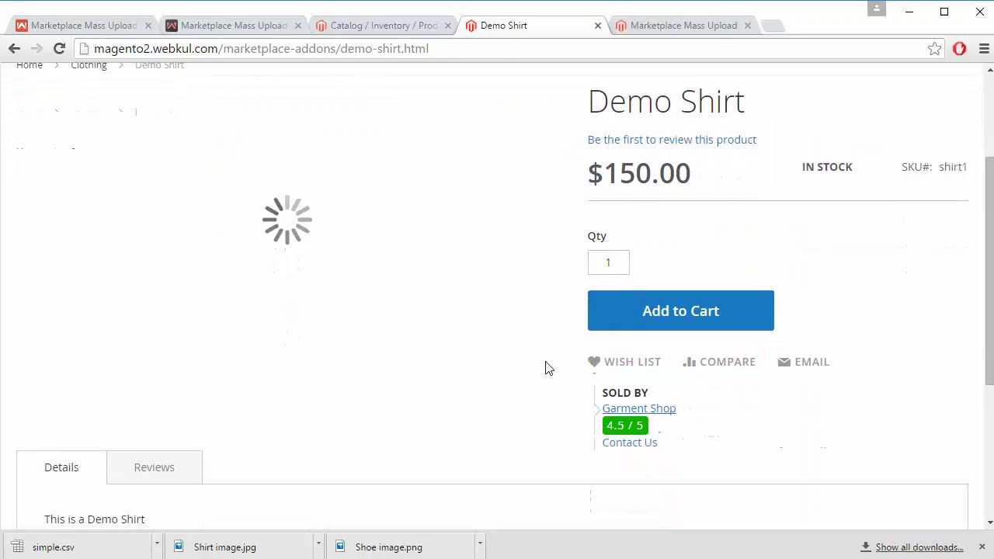
pyautogui.scroll(1, 546, 366)
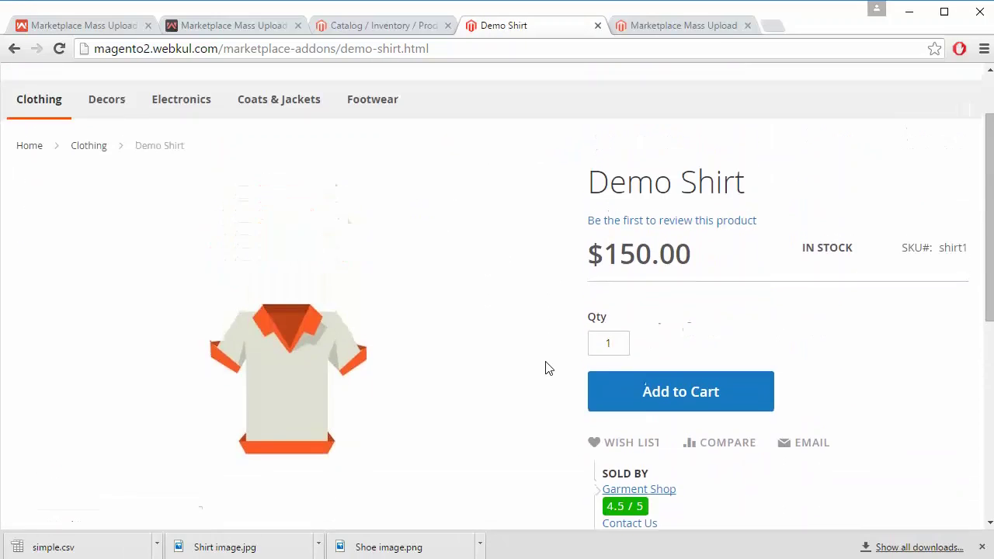
pyautogui.scroll(-3, 500, 361)
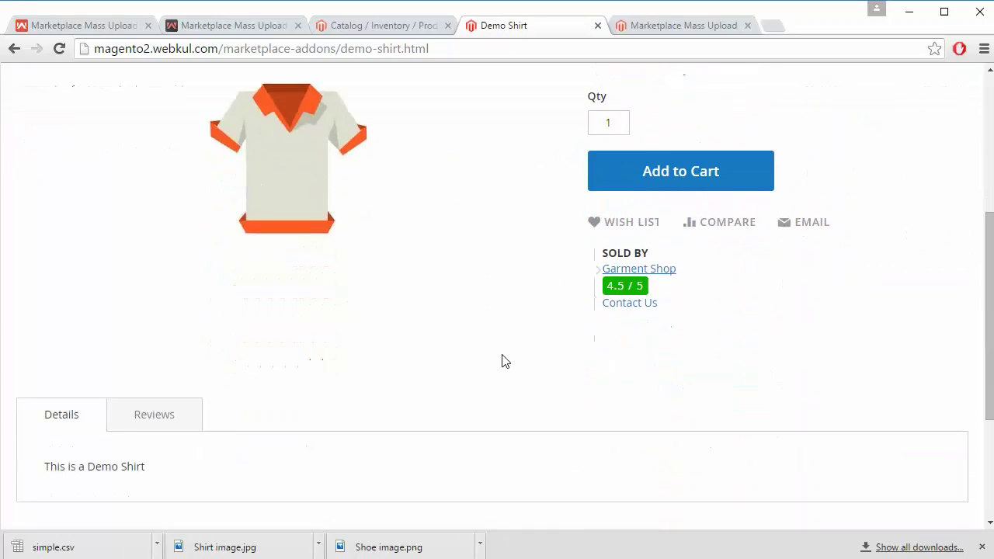
pyautogui.scroll(-1, 501, 362)
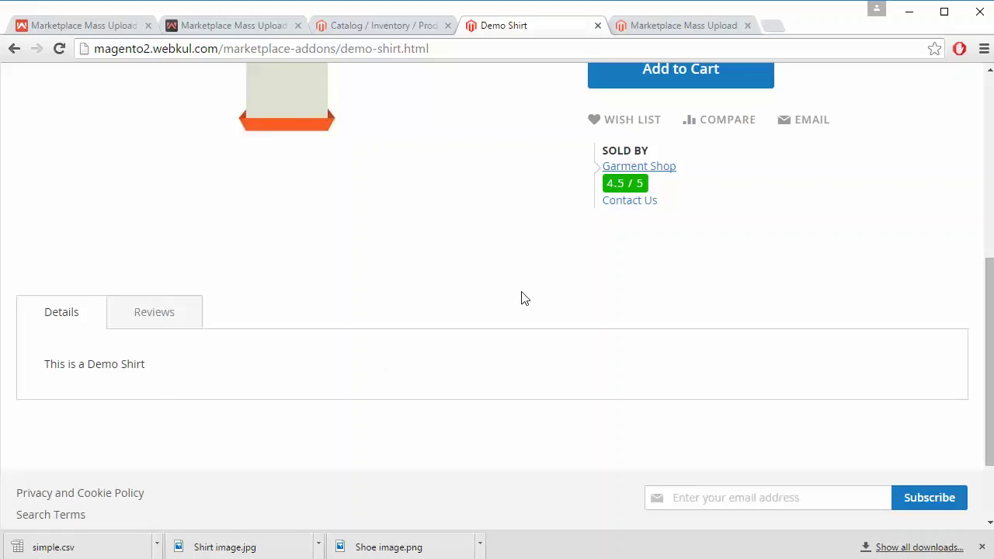
pyautogui.scroll(3, 522, 302)
pyautogui.scroll(2, 522, 305)
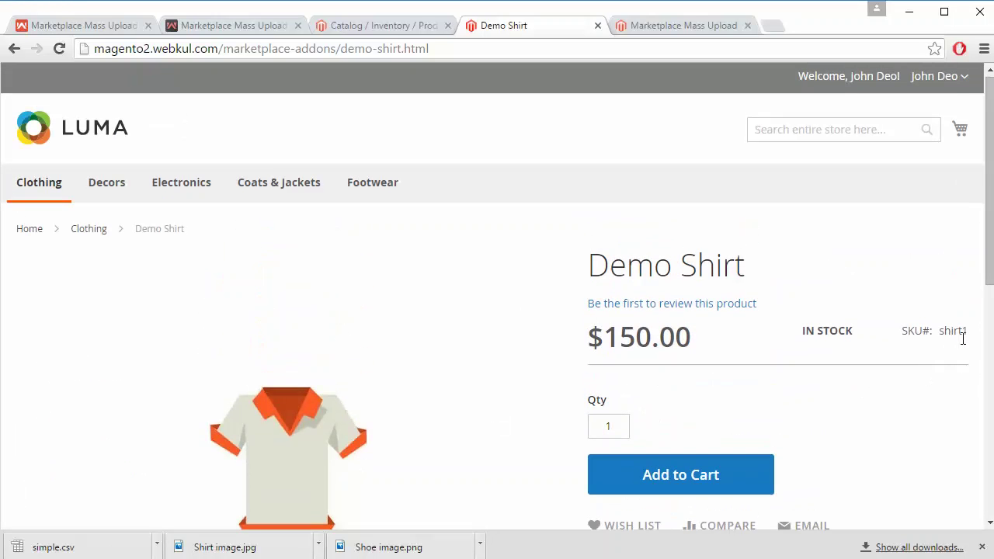
pyautogui.scroll(-2, 500, 377)
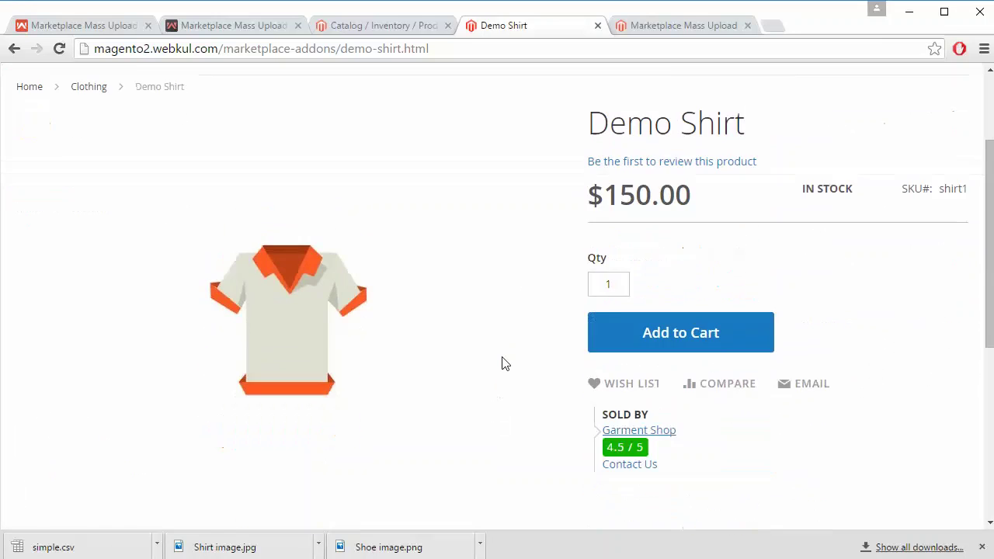
pyautogui.scroll(2, 502, 372)
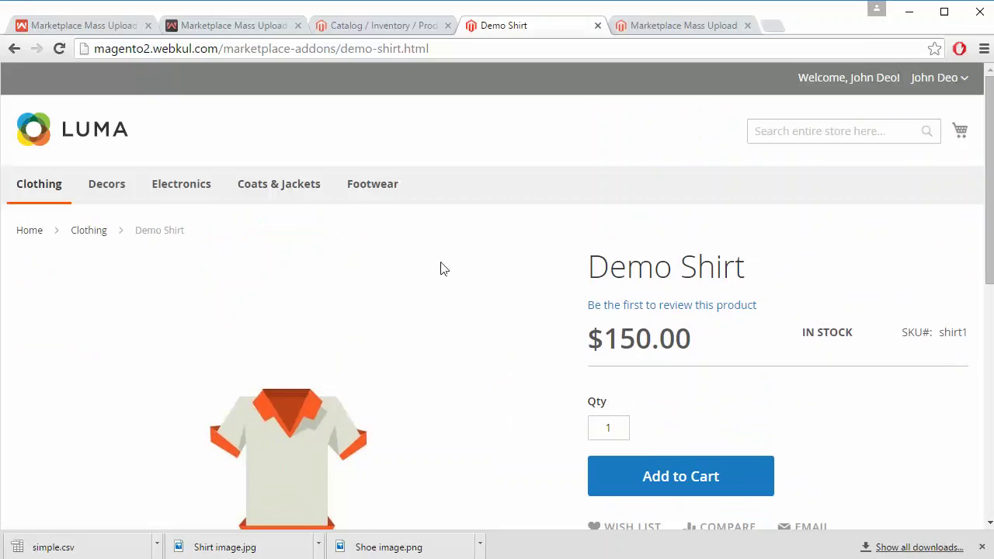
# Open the Demo Shoe from the Footwear category and examine its image, price, stock status, SKU, seller and details text
pyautogui.click(375, 189)
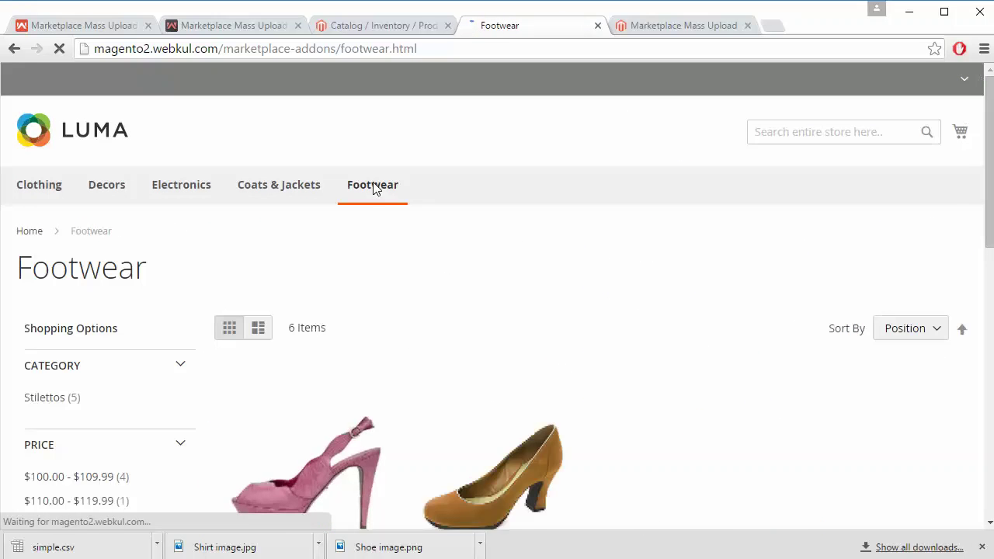
pyautogui.scroll(-2, 406, 342)
pyautogui.scroll(-5, 406, 334)
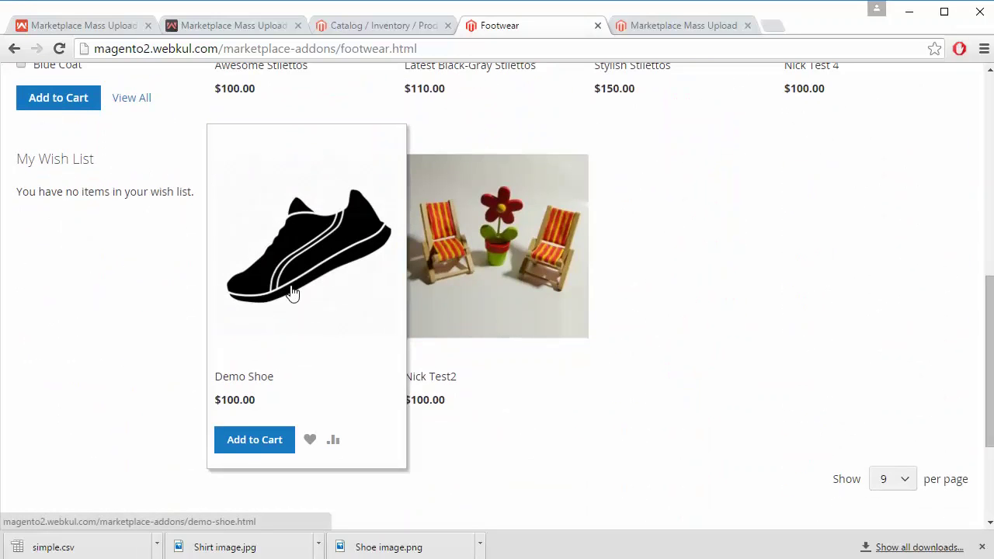
pyautogui.click(291, 291)
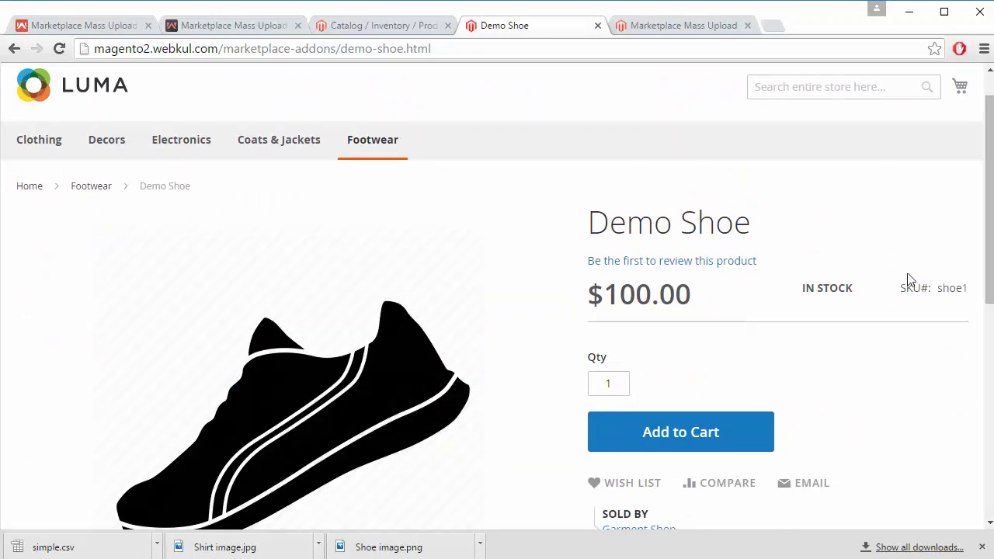
pyautogui.scroll(-3, 559, 312)
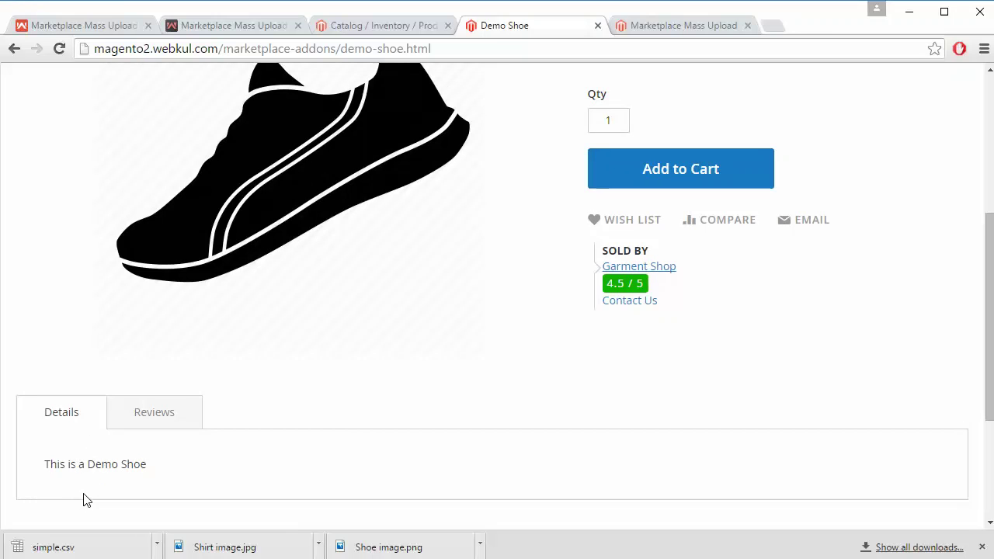
pyautogui.scroll(4, 544, 297)
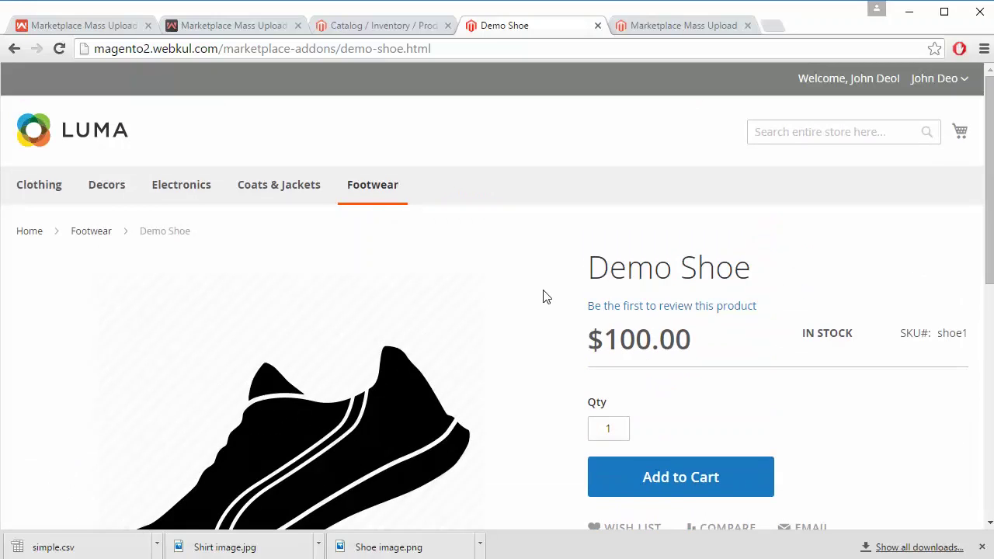
# Check the Demo Shoe and Demo Shirt entries in the admin product catalog, and return to the extension's Webkul store page
pyautogui.click(380, 25)
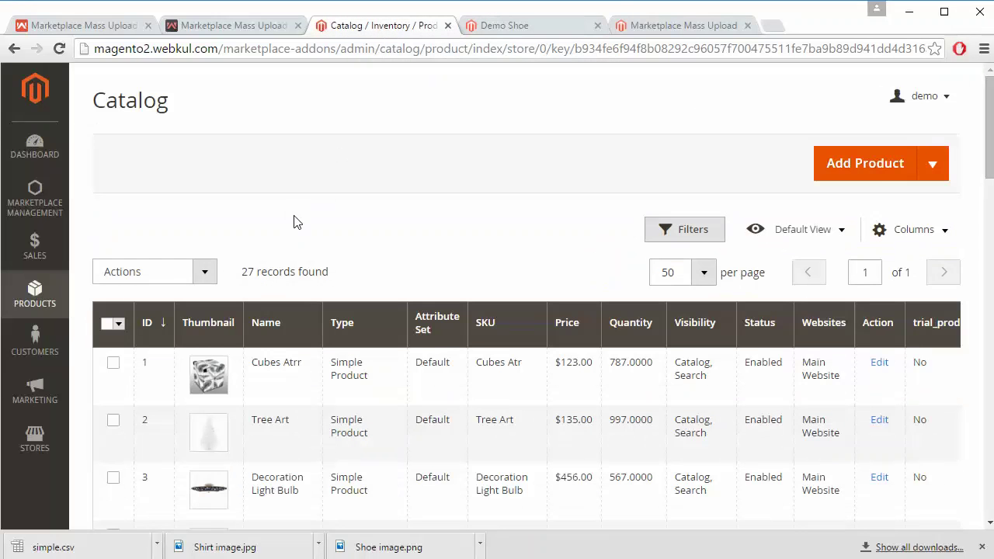
pyautogui.scroll(-15, 293, 222)
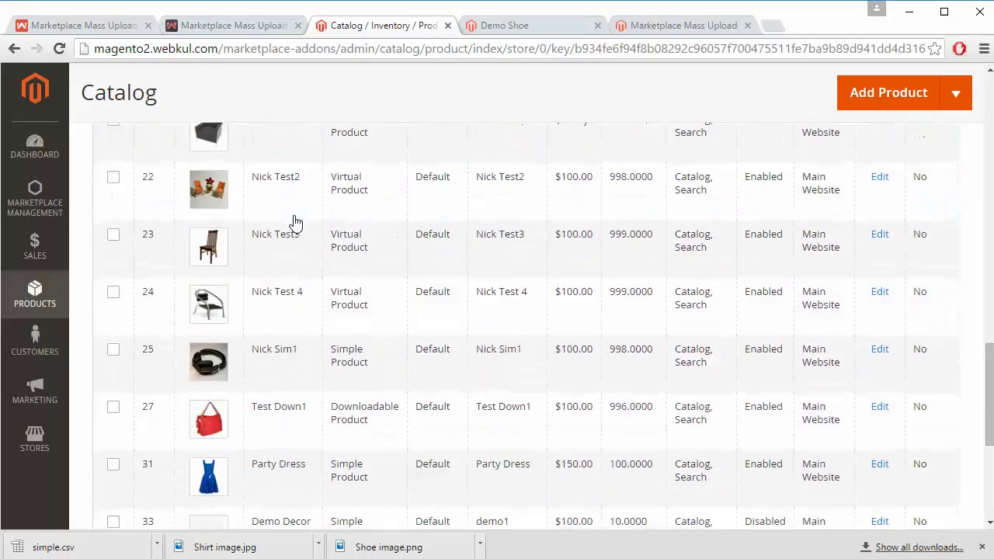
pyautogui.scroll(-4, 295, 222)
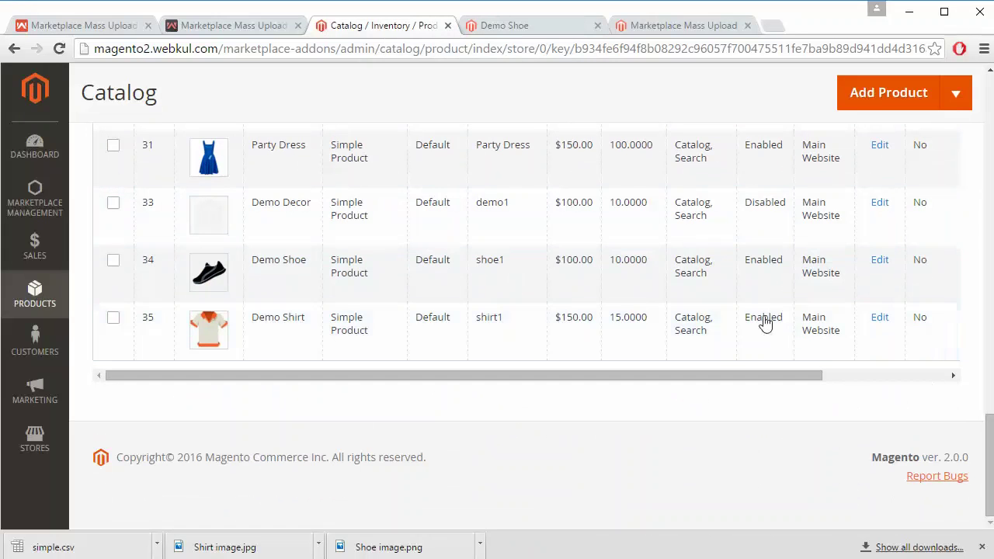
pyautogui.scroll(1, 335, 265)
pyautogui.scroll(20, 335, 265)
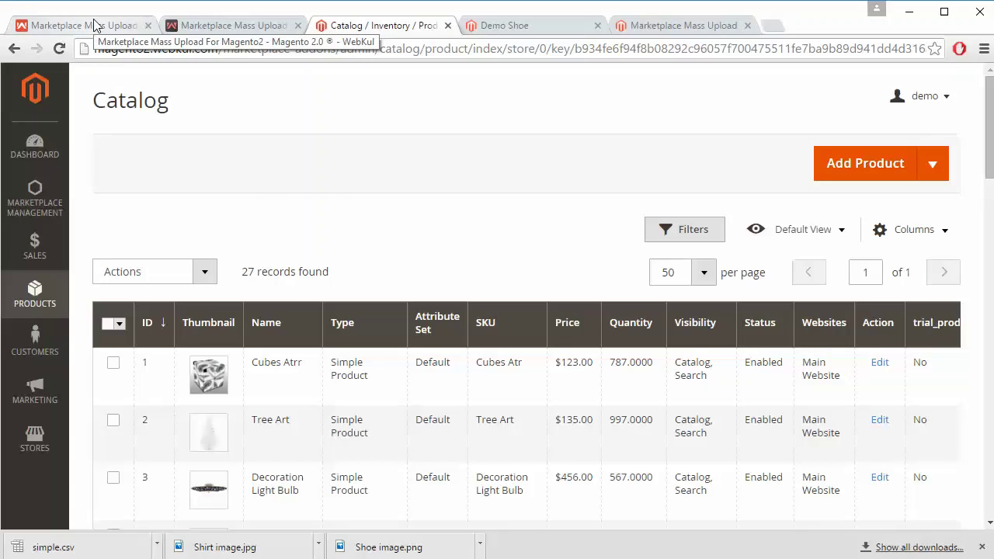
pyautogui.click(94, 24)
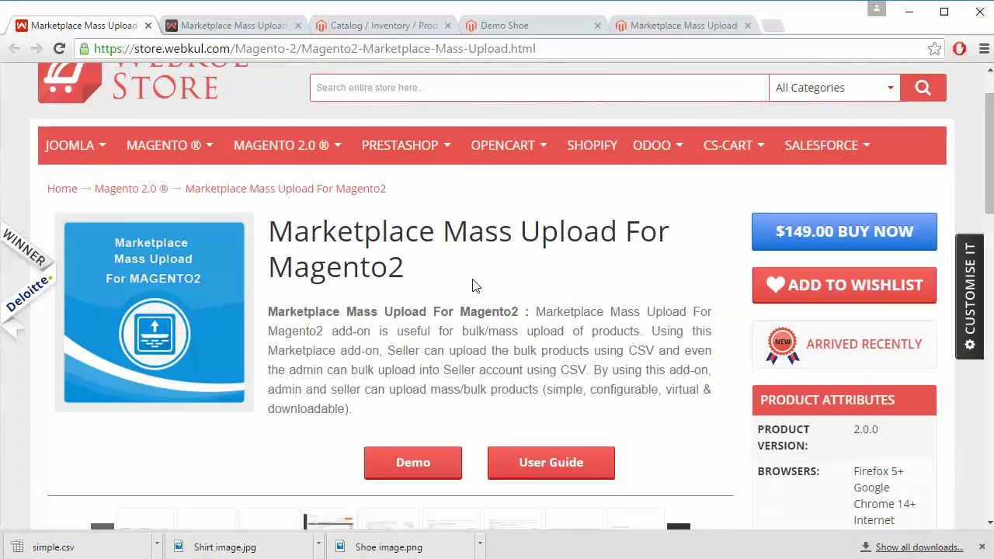